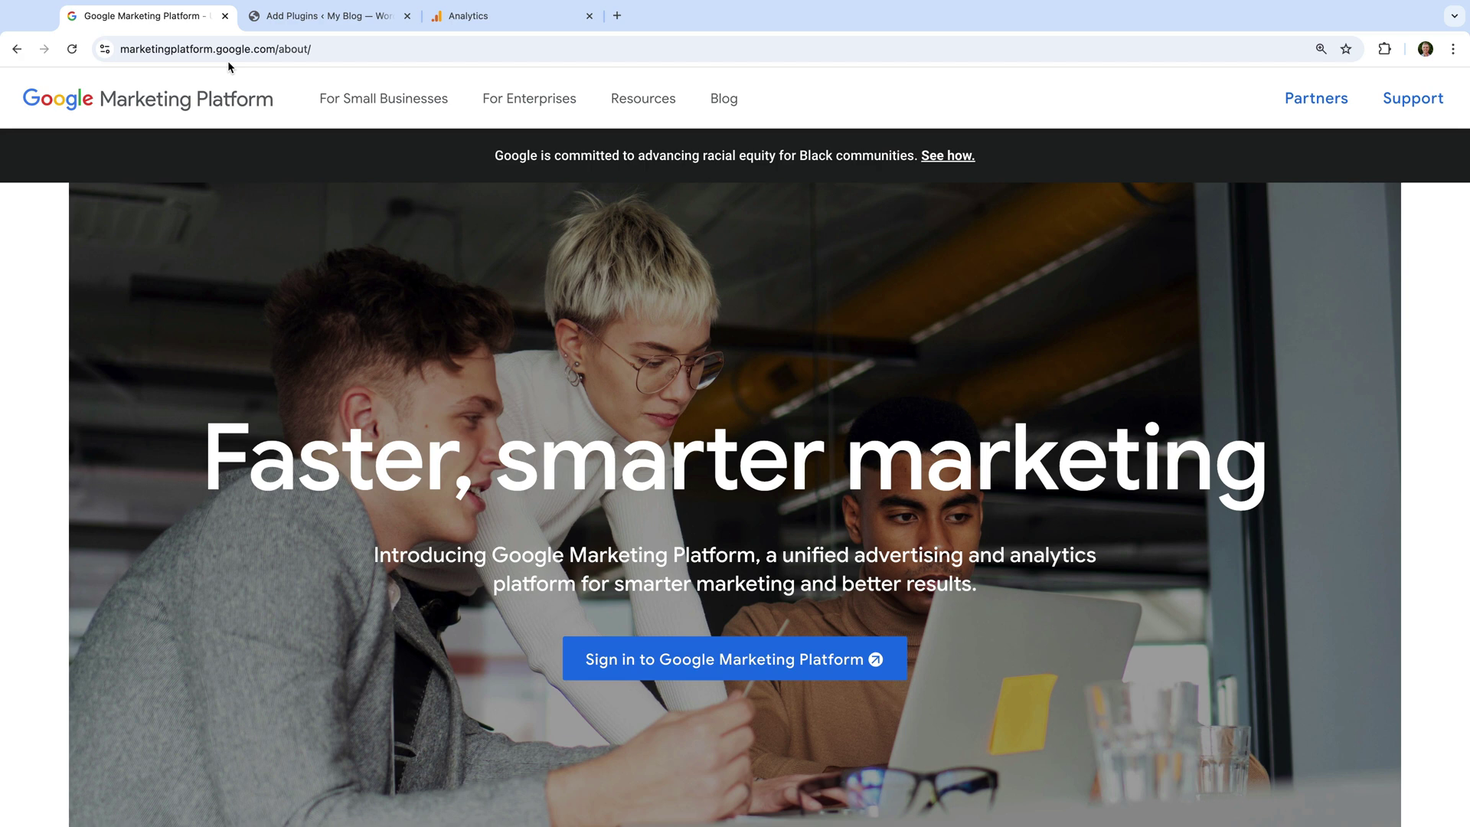
Open Tag Manager from the small-business products on the Google Marketing Platform site and start creating a new account
mouse_move(341, 93)
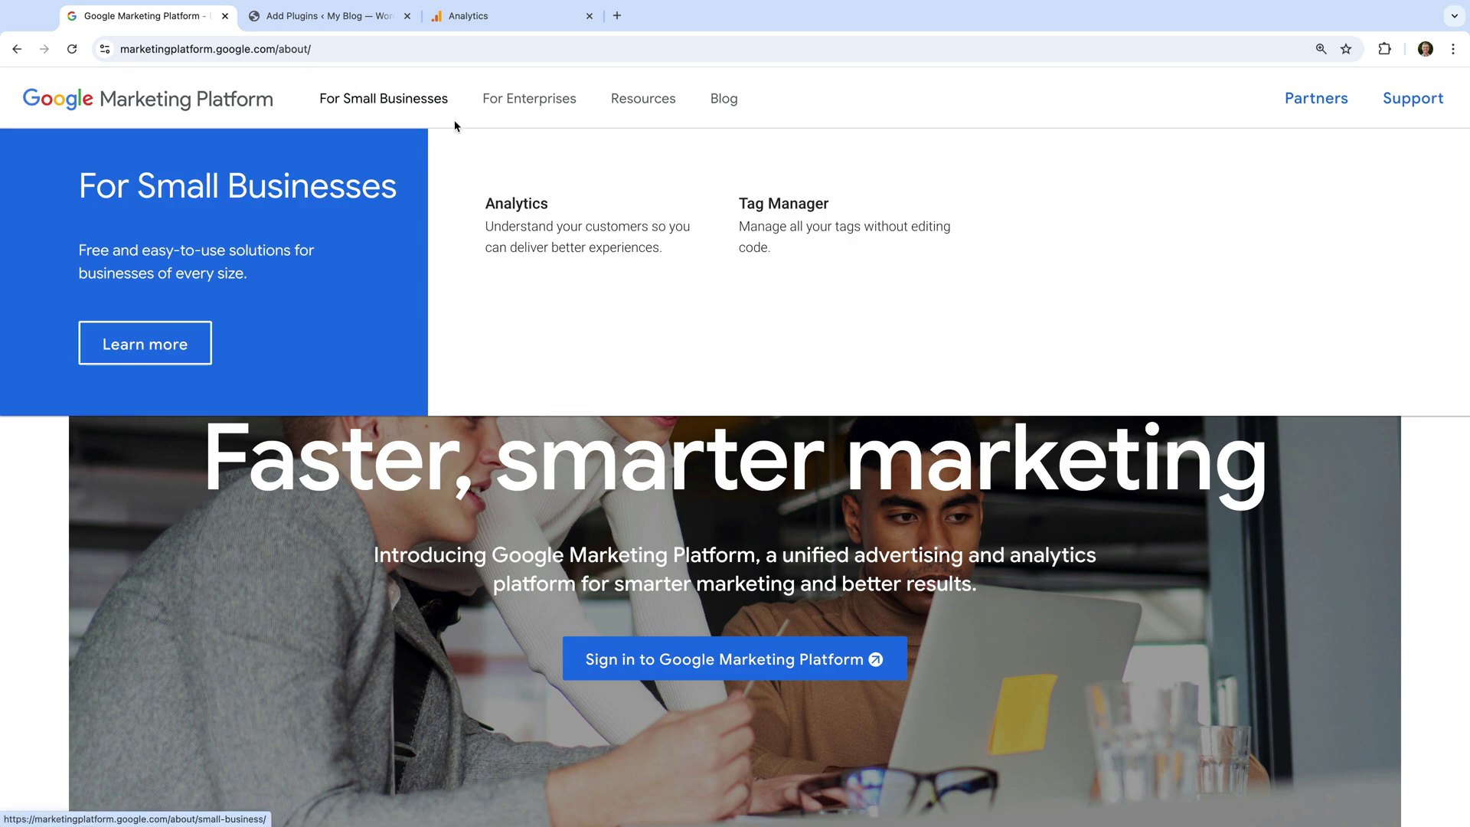
left_click(756, 225)
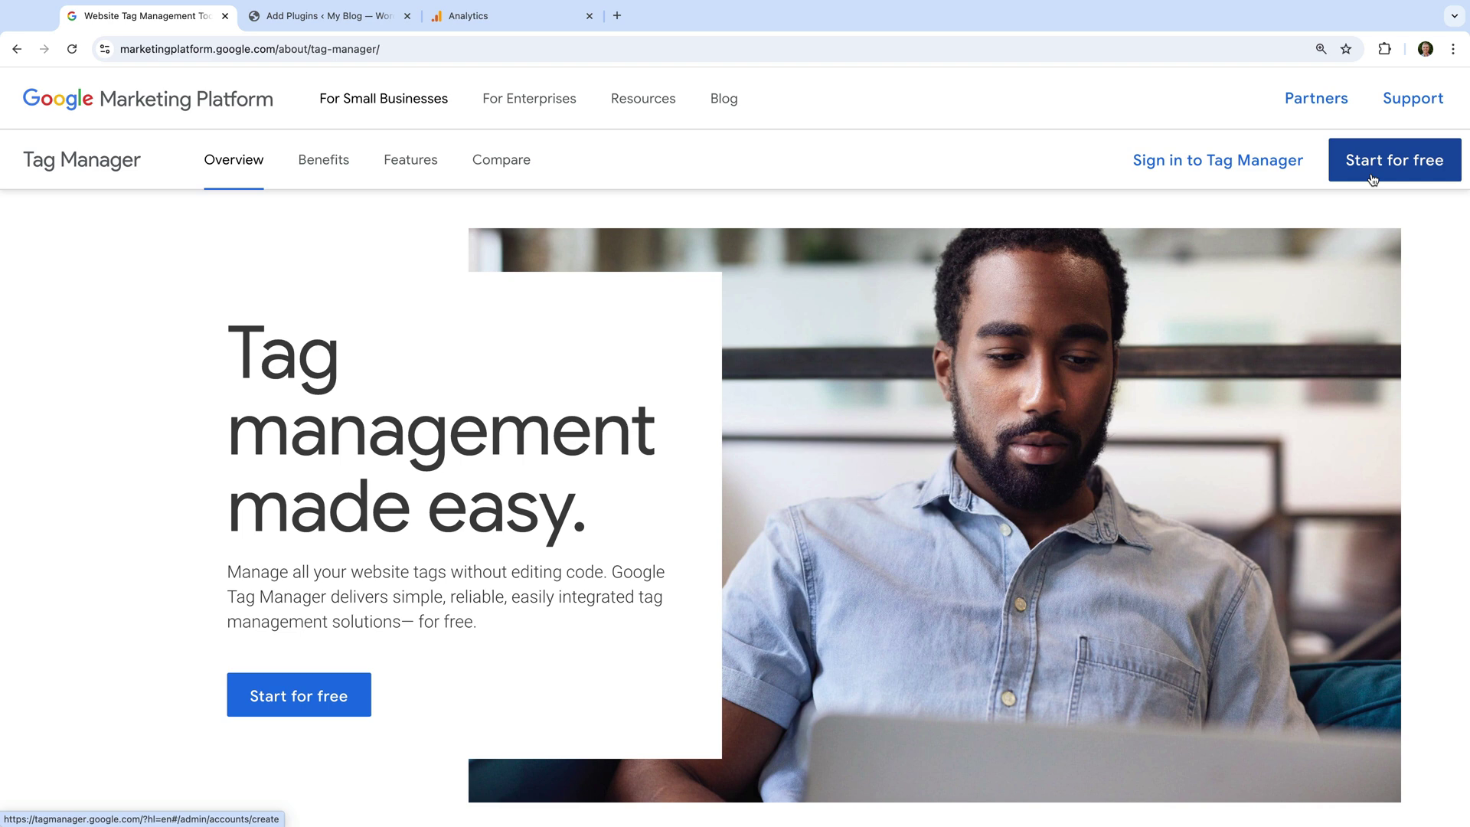
left_click(1248, 168)
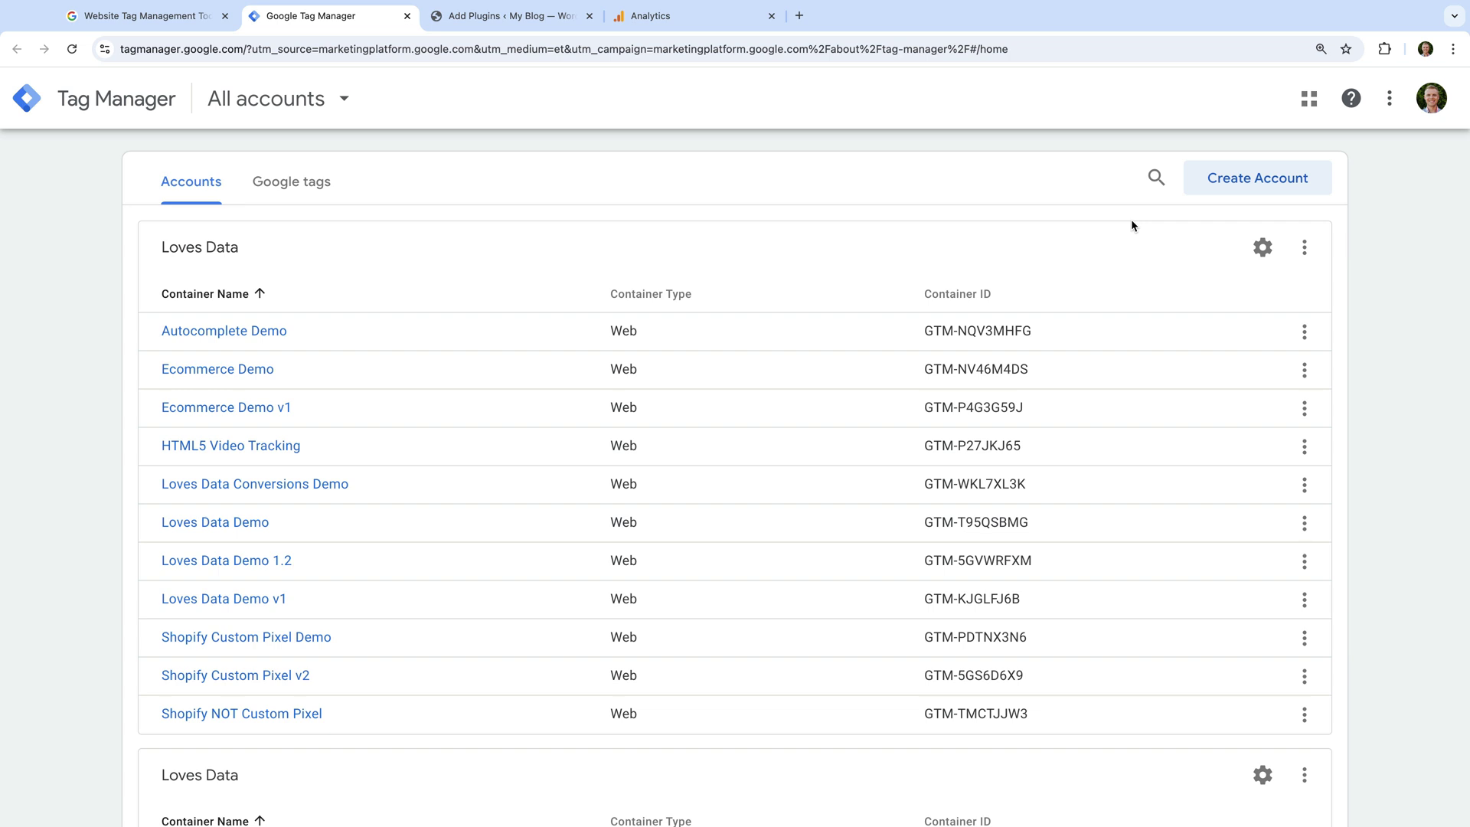
left_click(1233, 180)
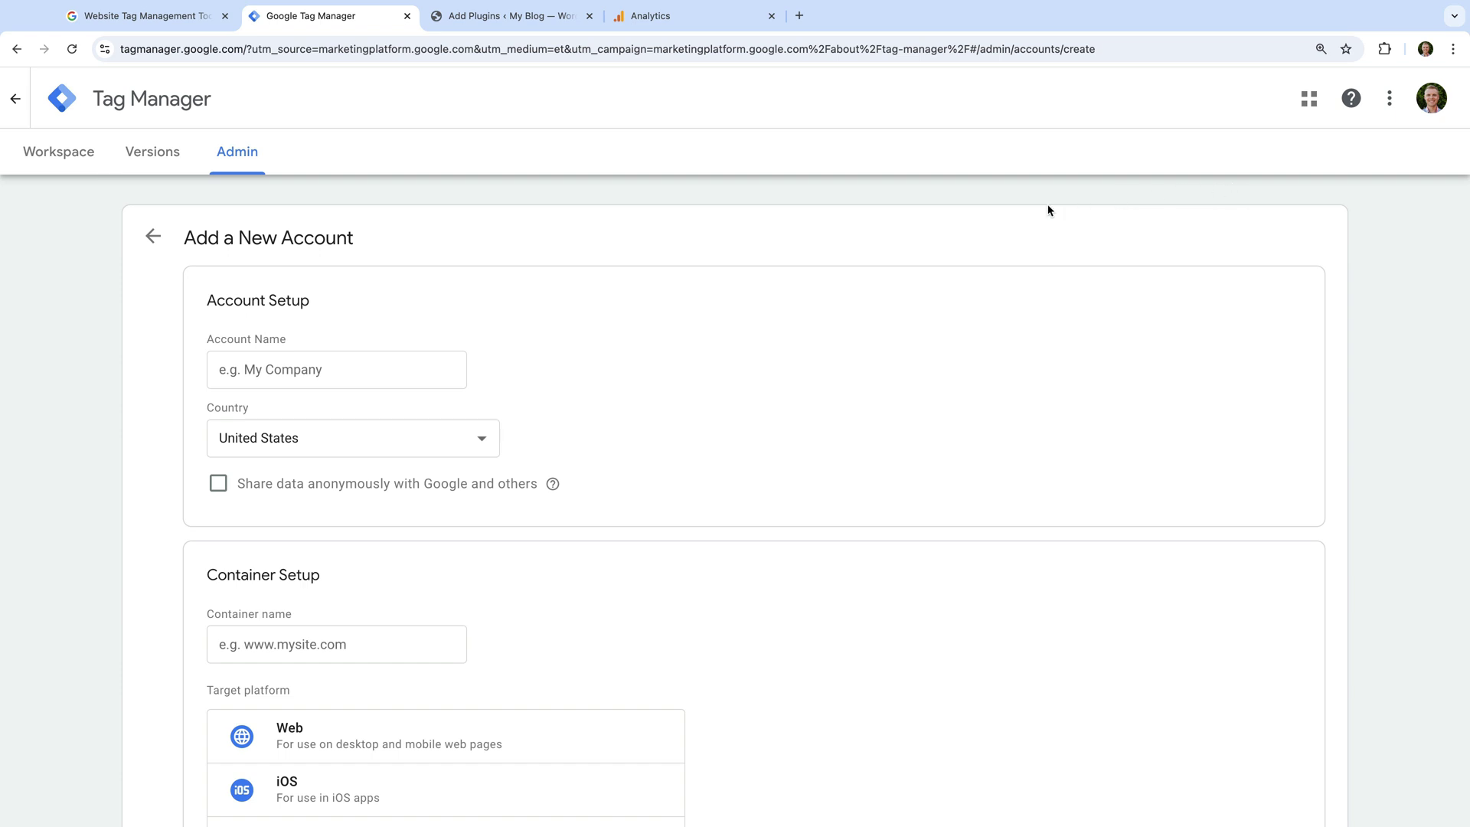
Name the new Tag Manager account "Loves Data Demo" and set its country to Australia
left_click(351, 374)
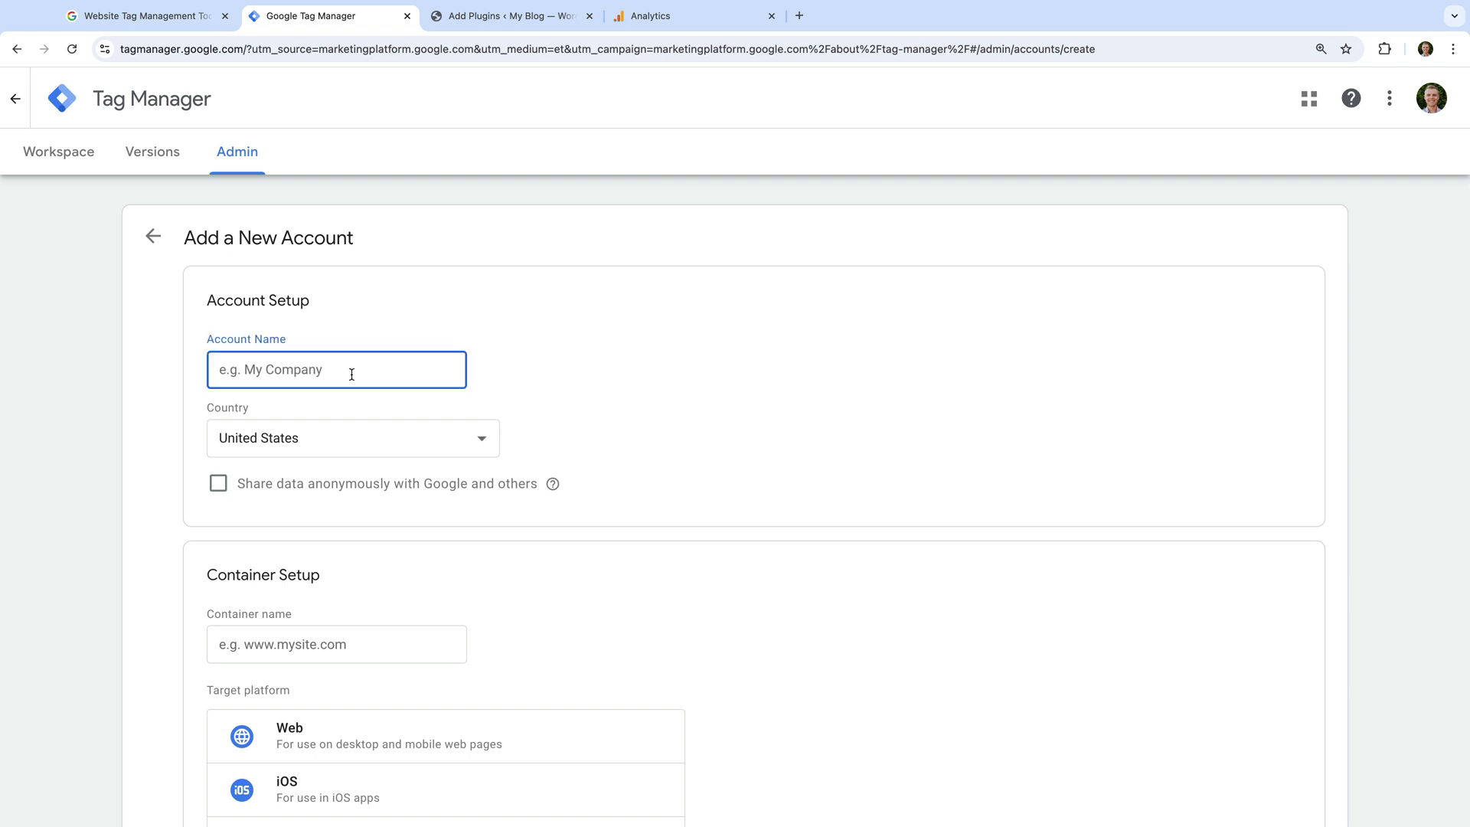
type("Loves Data Demo")
left_click(496, 390)
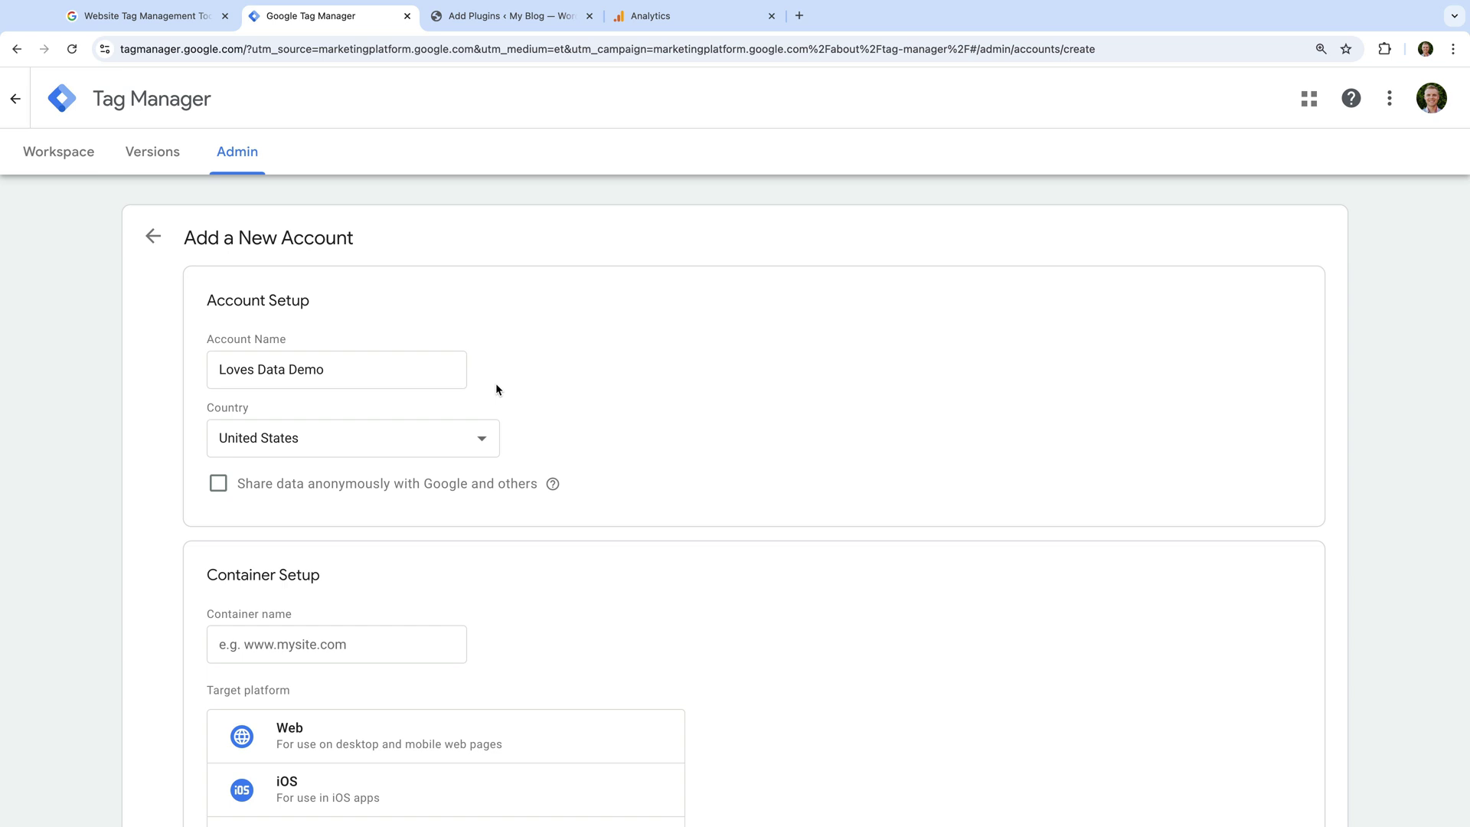
left_click(373, 438)
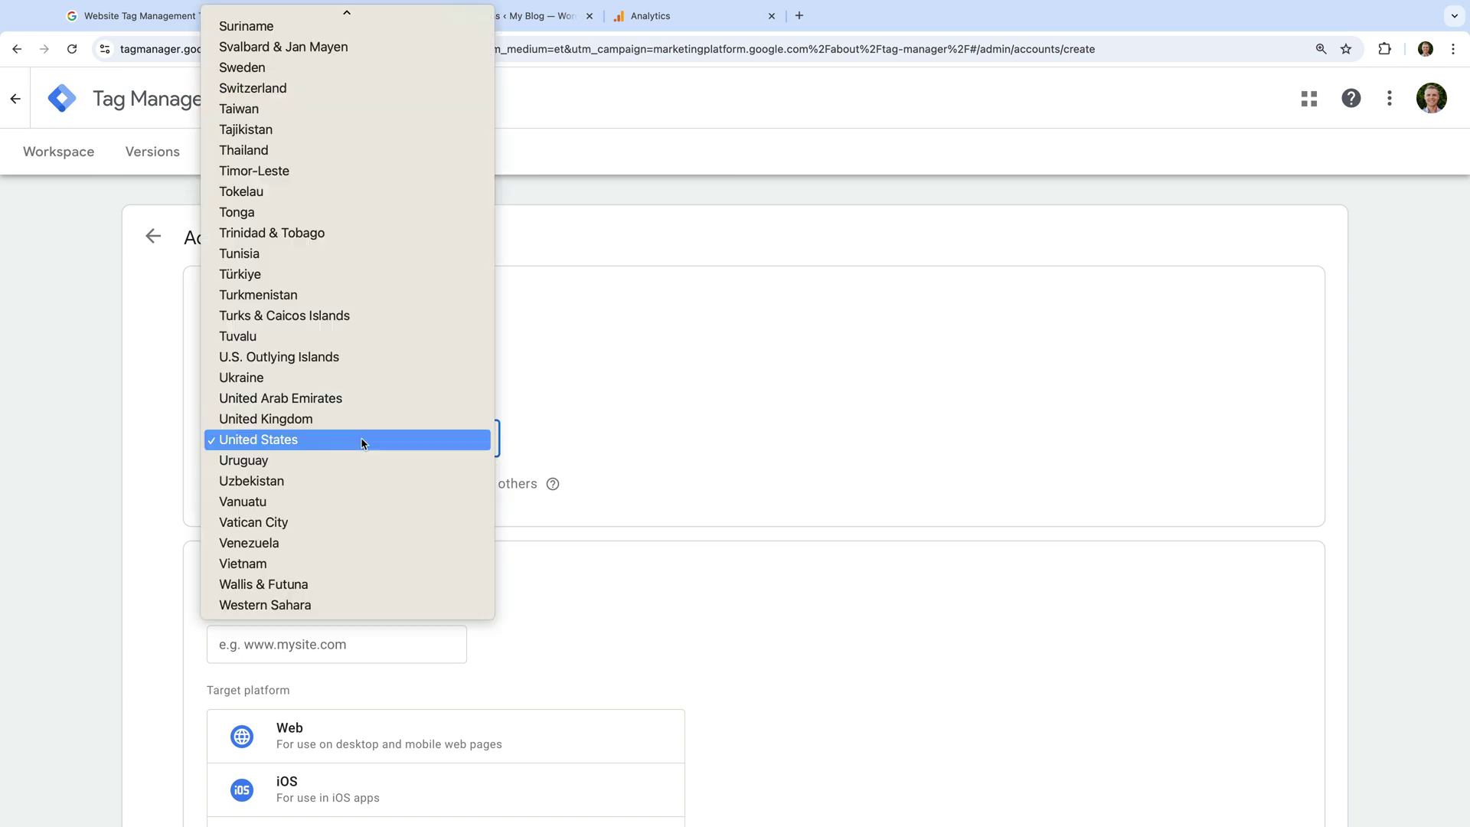
type("au")
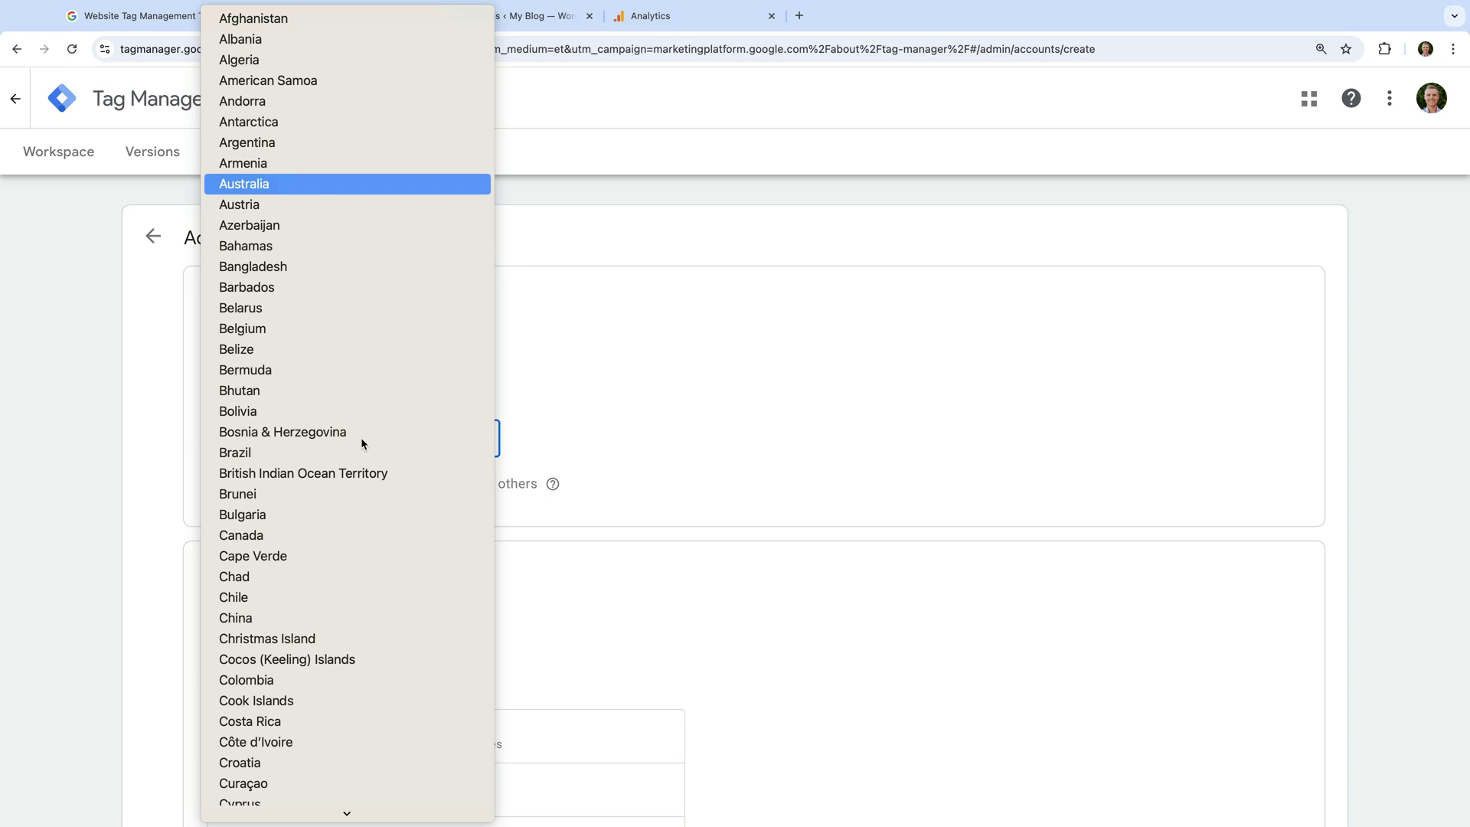
key("Return")
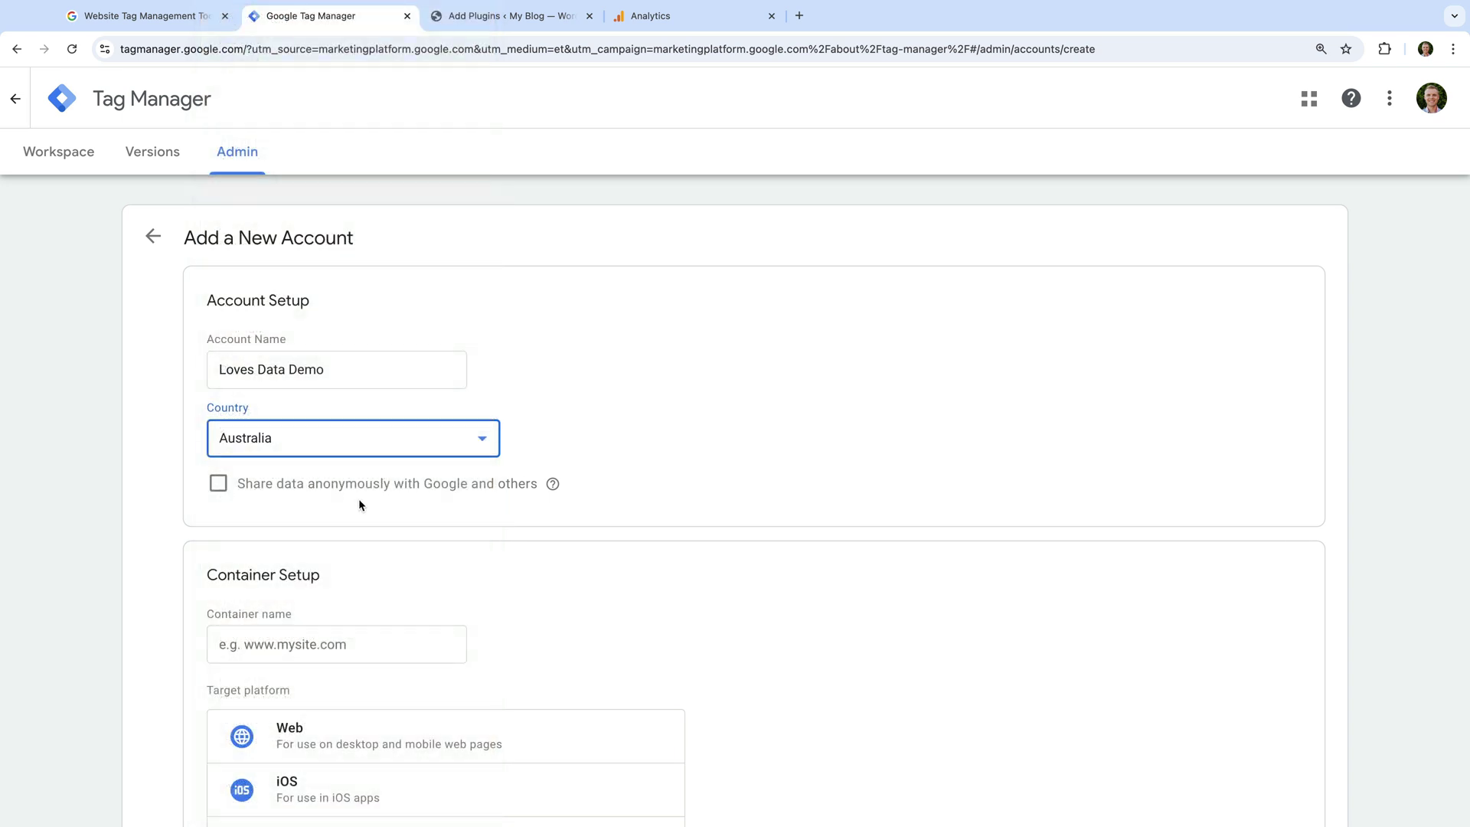
Name the container "Loves Data Demo" and choose Web as its target platform
scroll(358, 499, "down", 3)
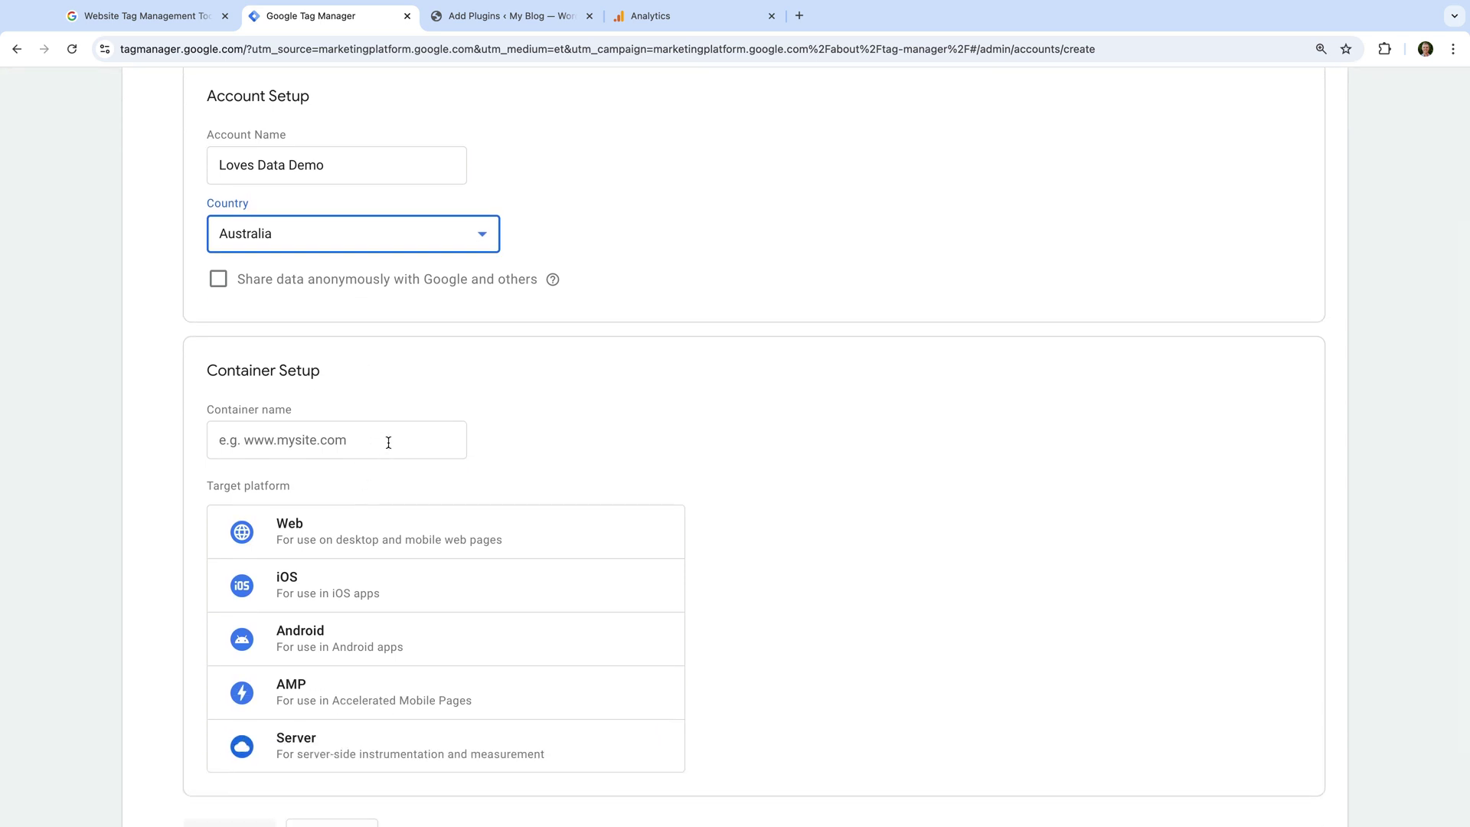
left_click(388, 443)
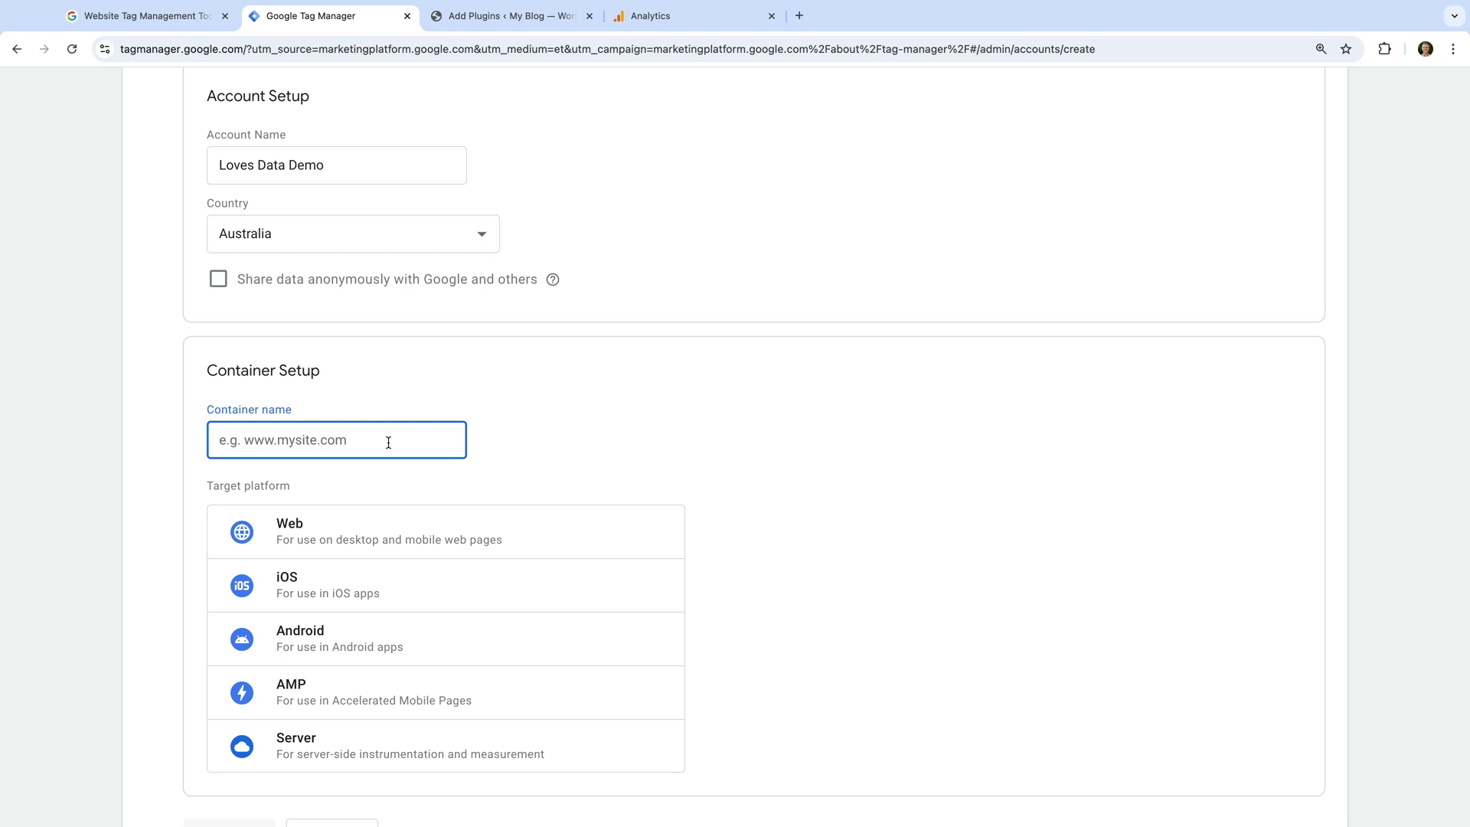
type("Loves Data Demo")
left_click(503, 456)
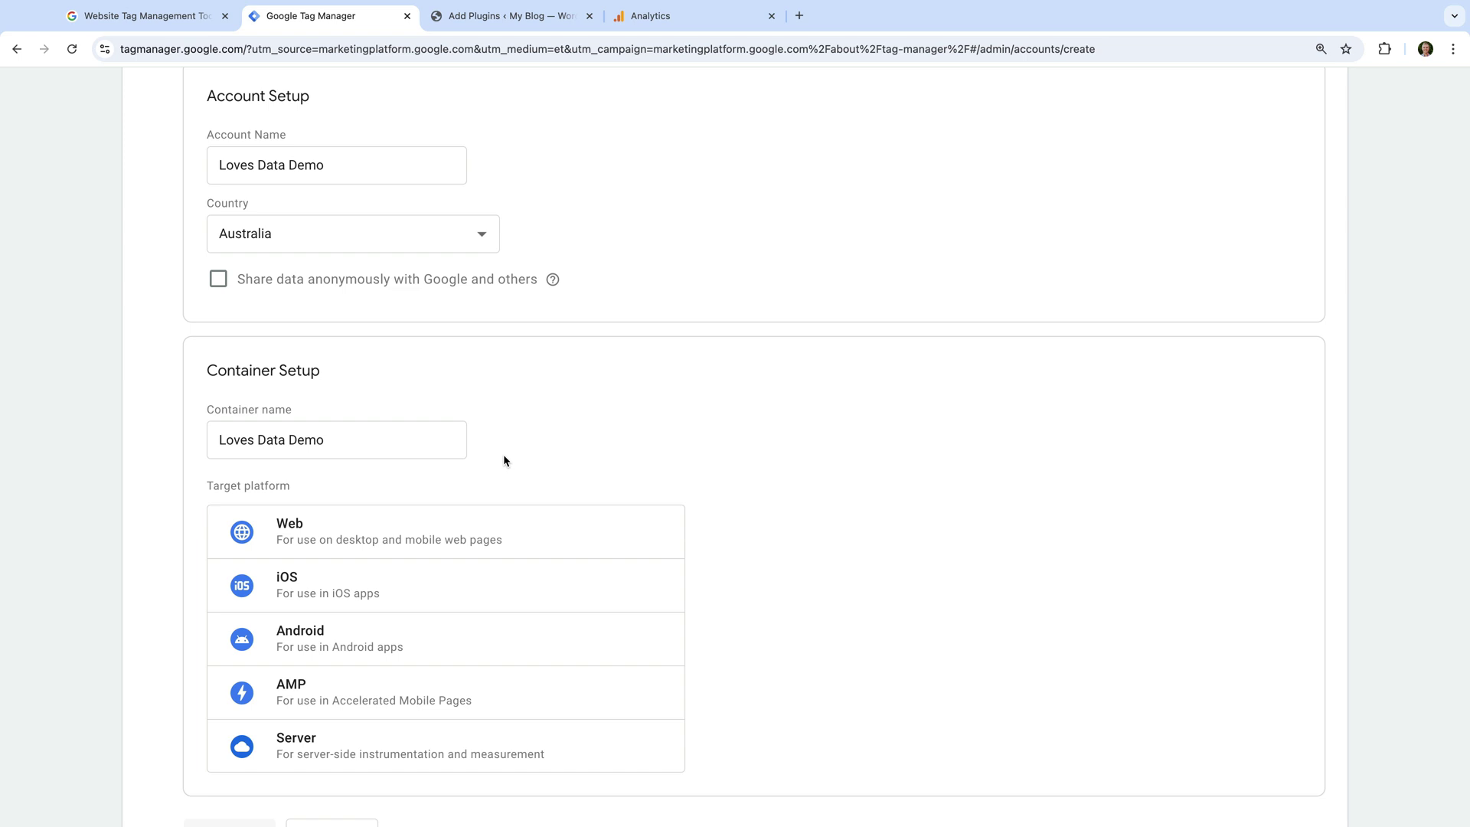
scroll(504, 458, "down", 1)
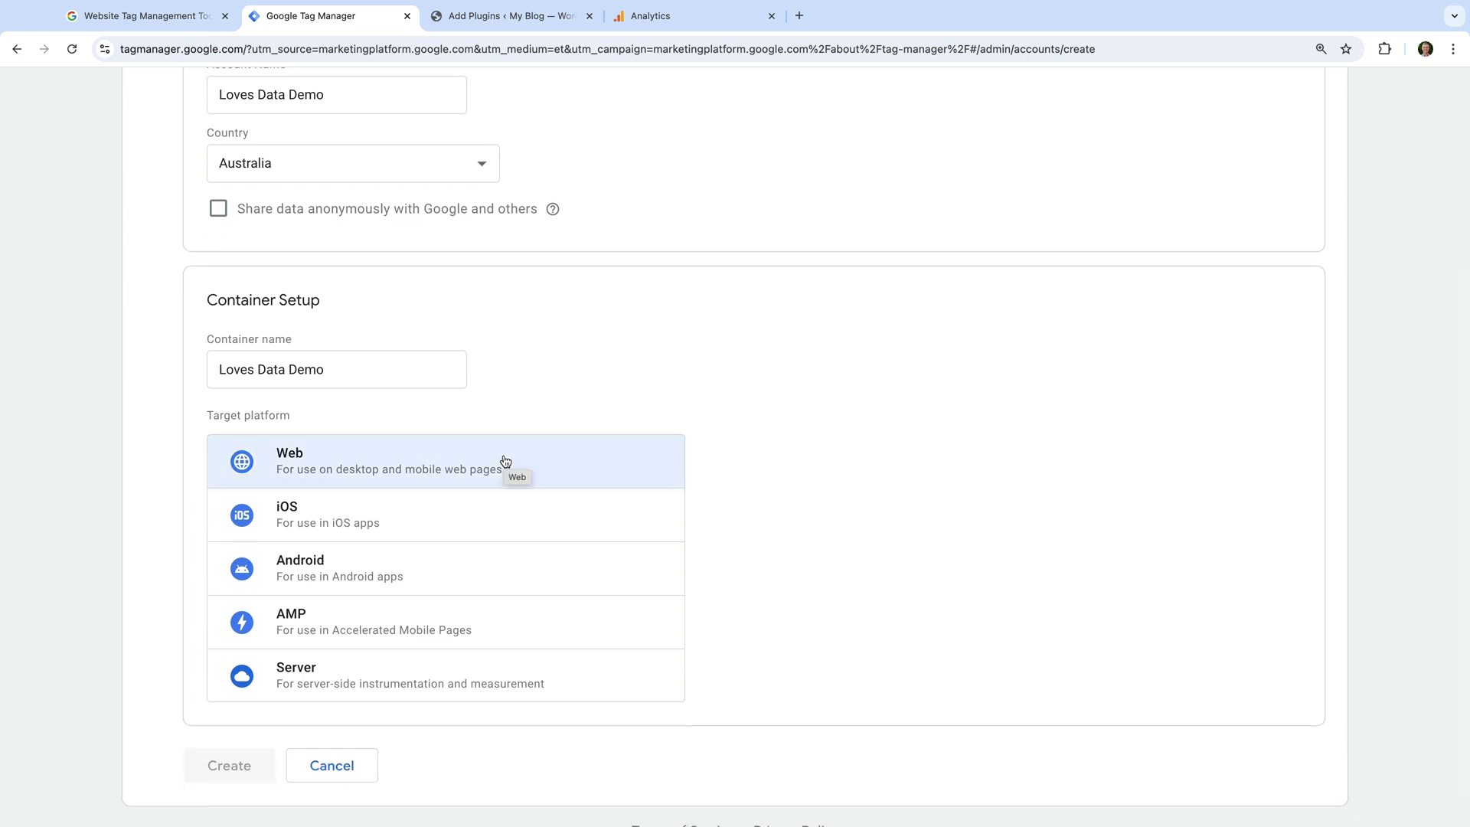
left_click(322, 458)
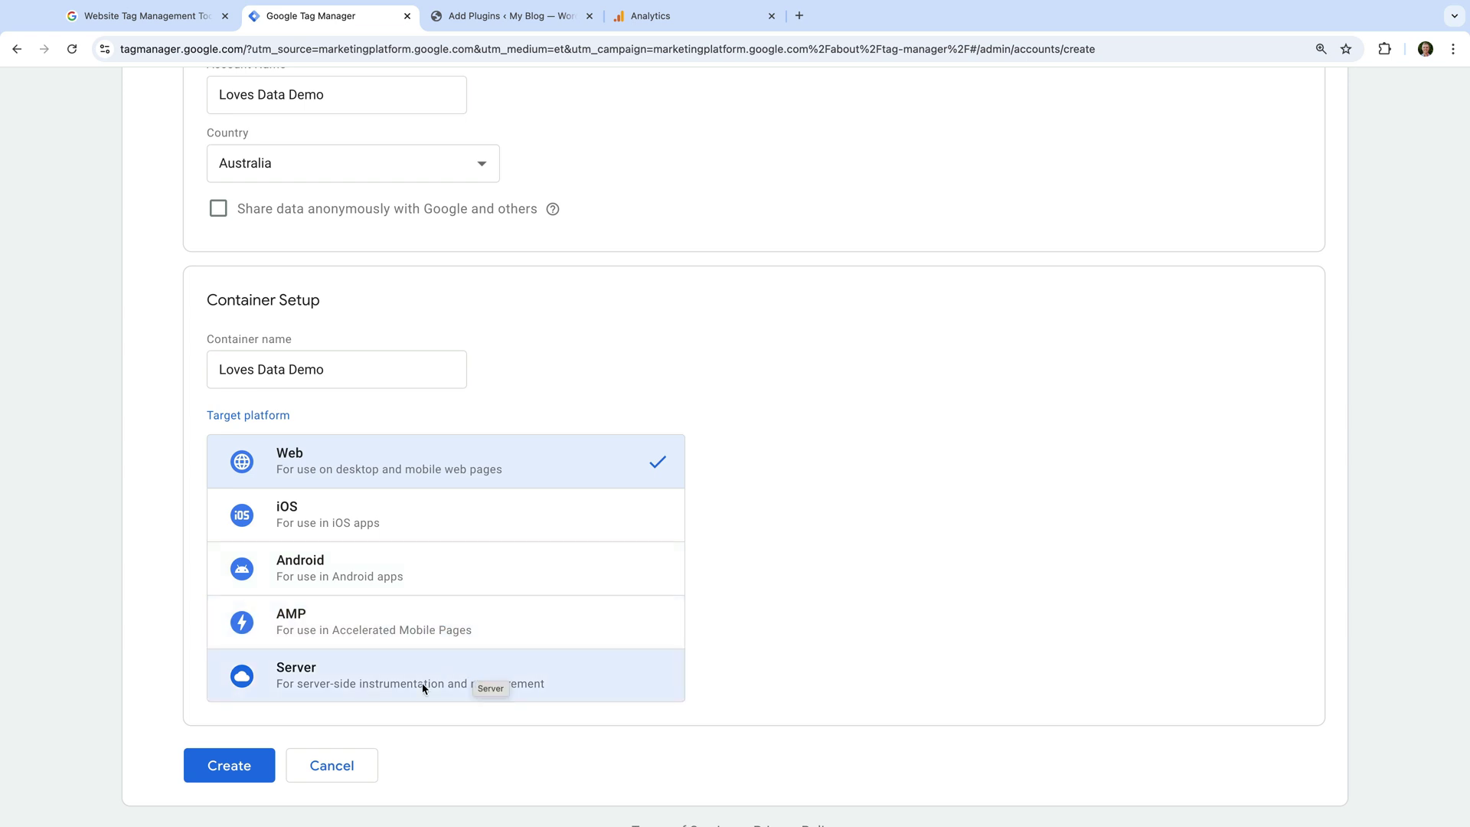
Create the account, accepting the Terms of Service and the GDPR Data Processing Terms, and dismiss the installation code dialog
left_click(255, 765)
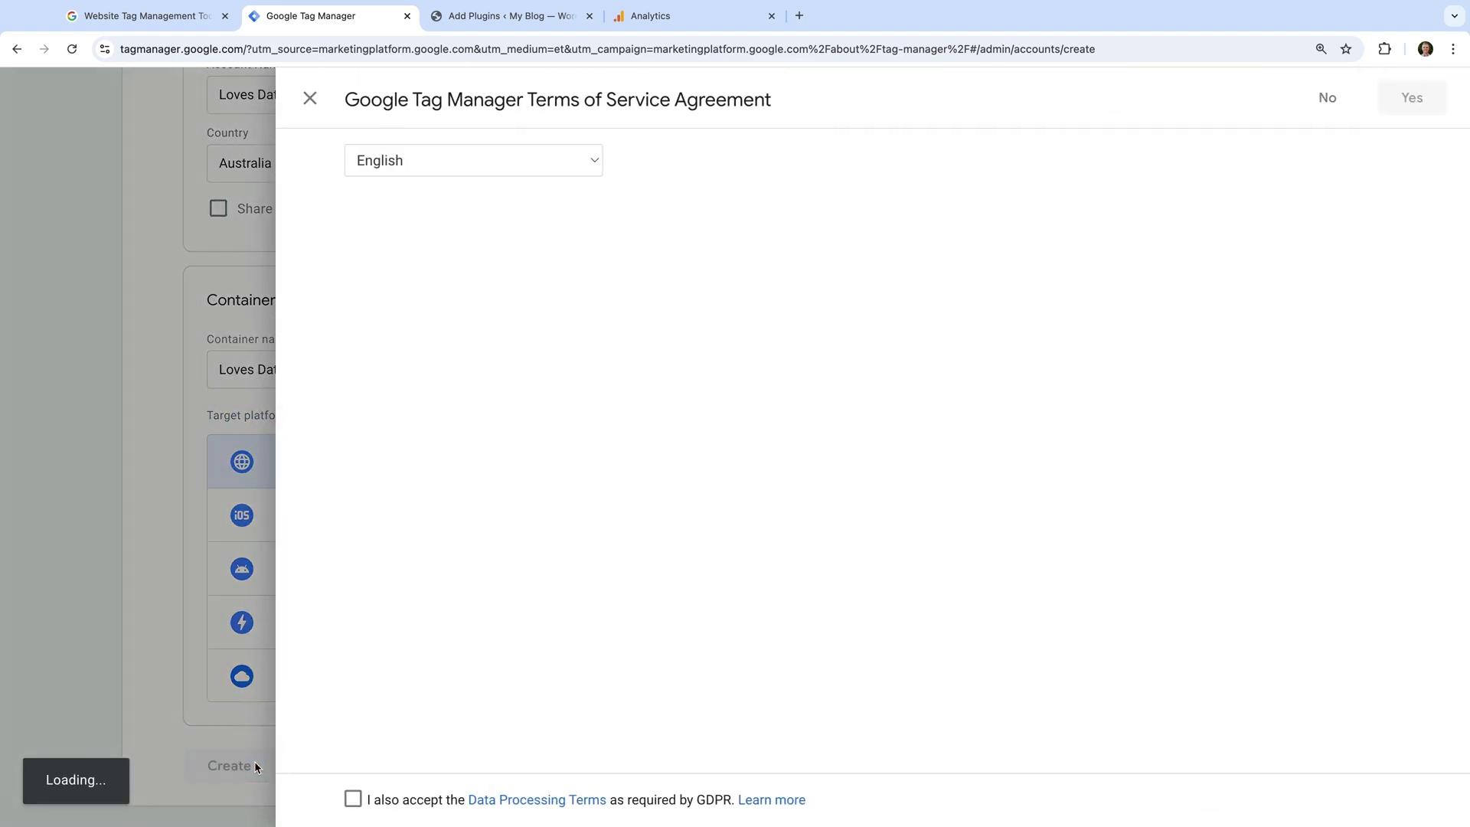
left_click(353, 800)
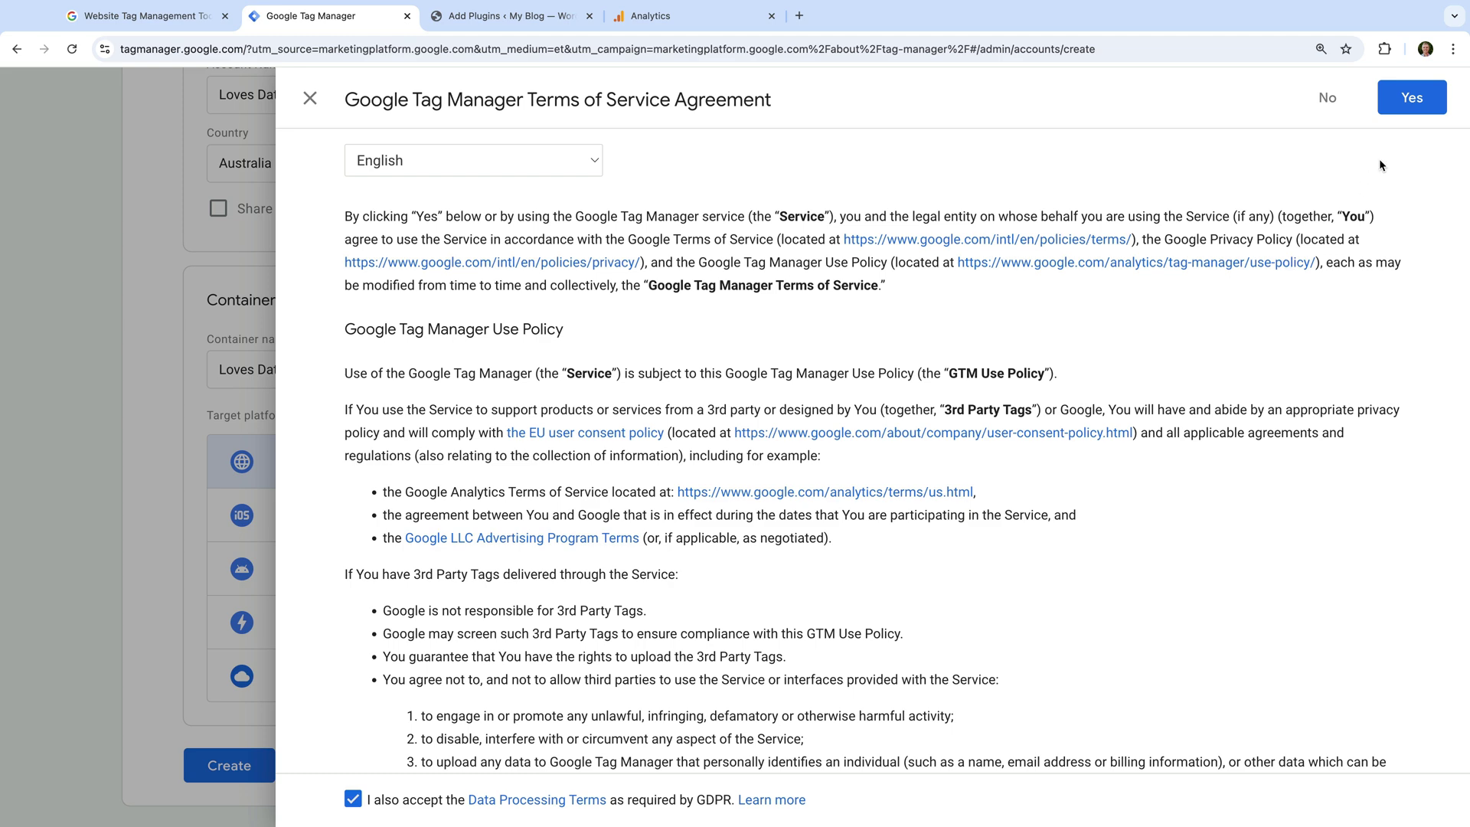
left_click(1416, 104)
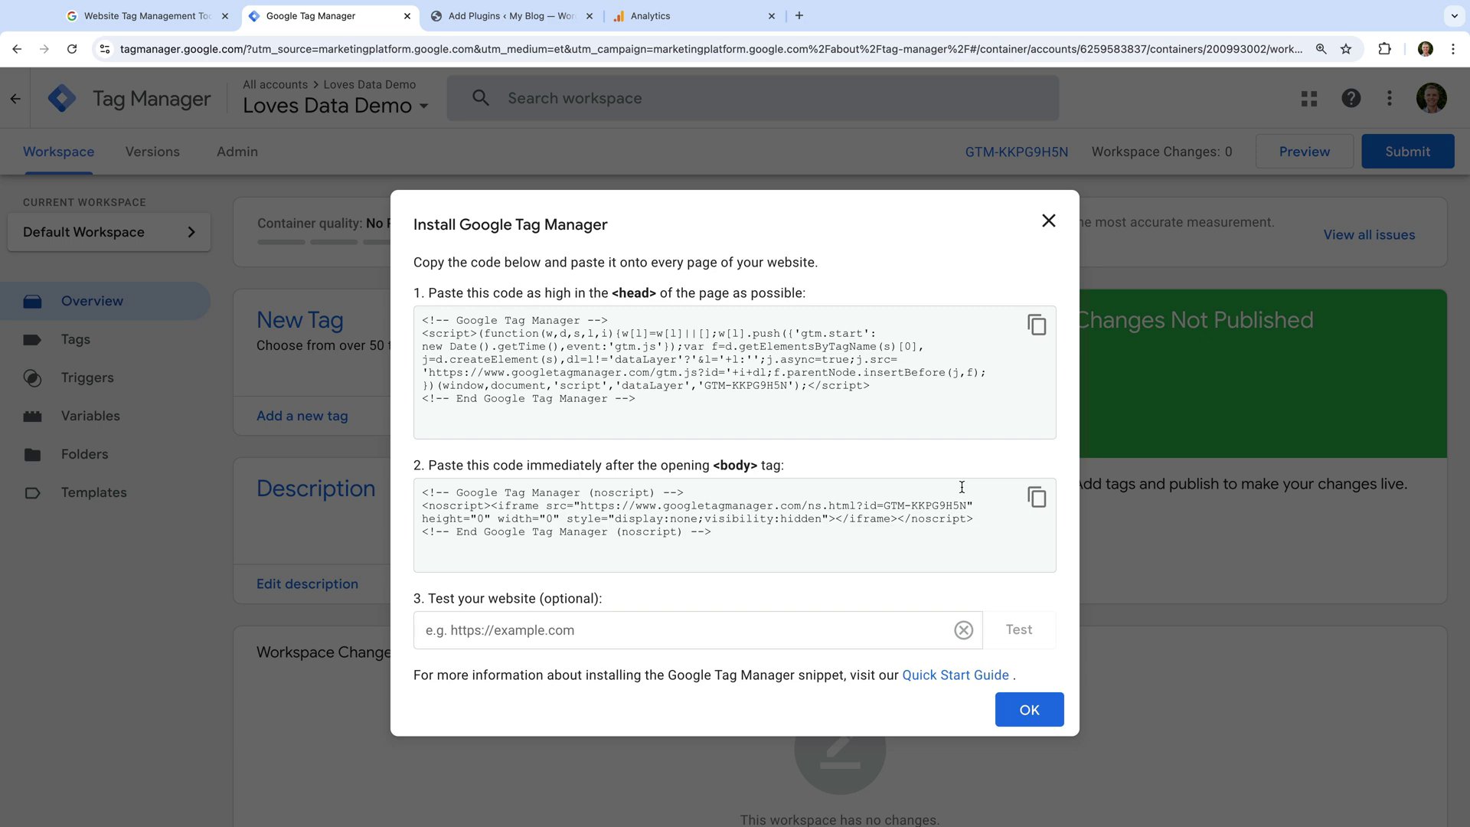
left_click(1046, 706)
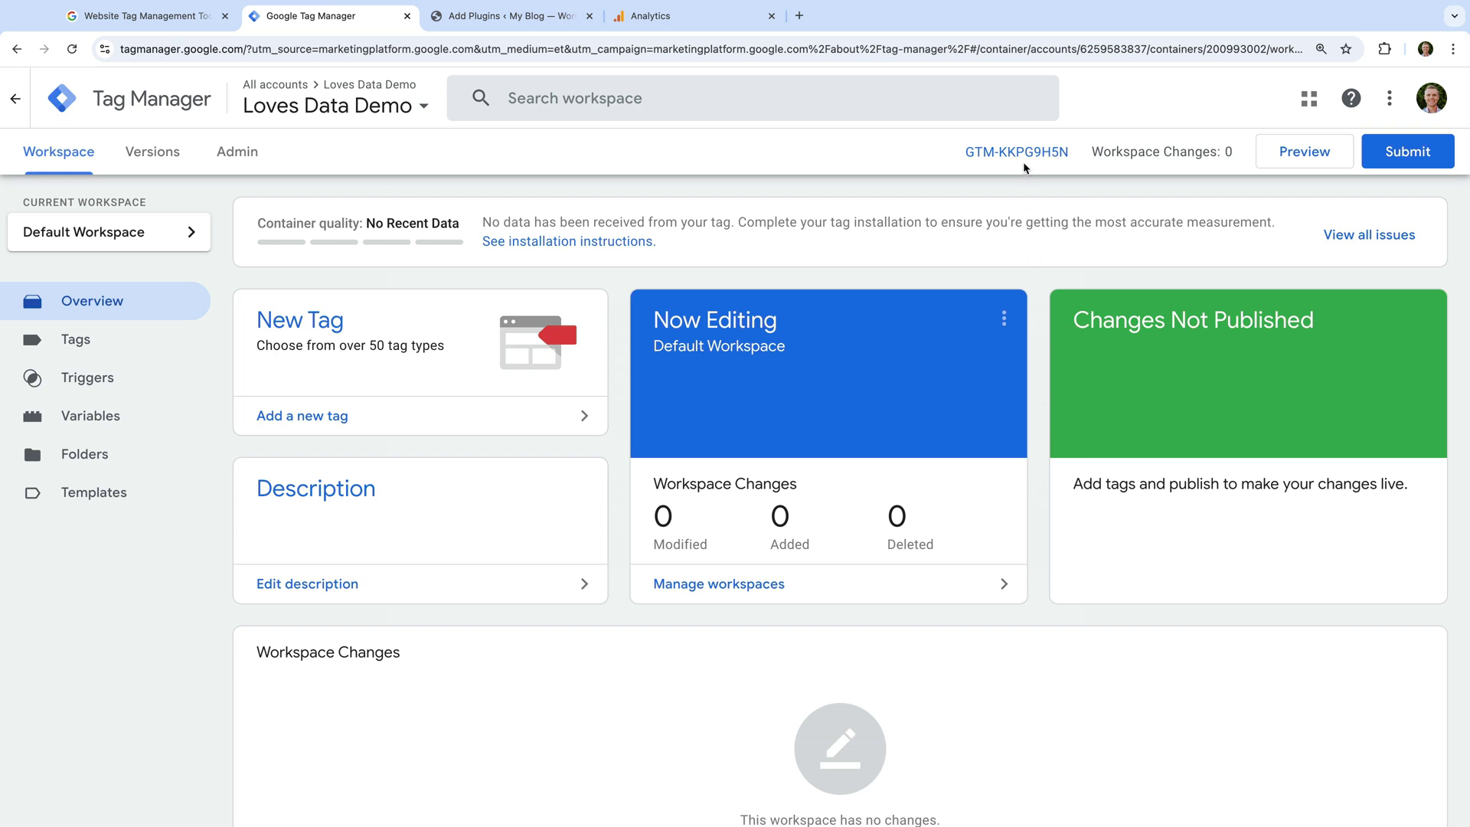
Copy the new container's ID from the workspace header and switch to the WordPress Add Plugins page
left_click_drag(1070, 153, 963, 154)
key("super+c")
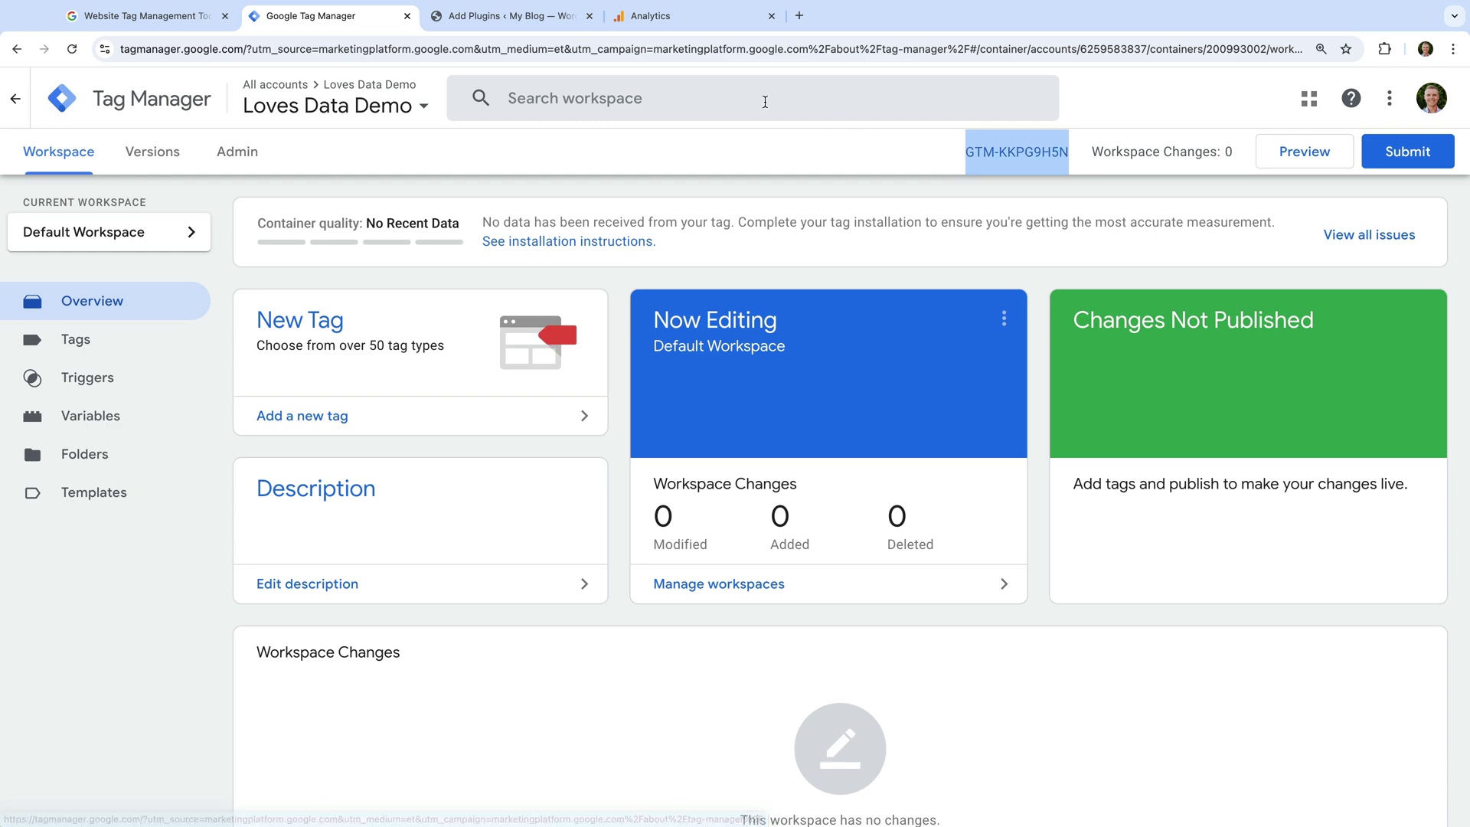
left_click(539, 19)
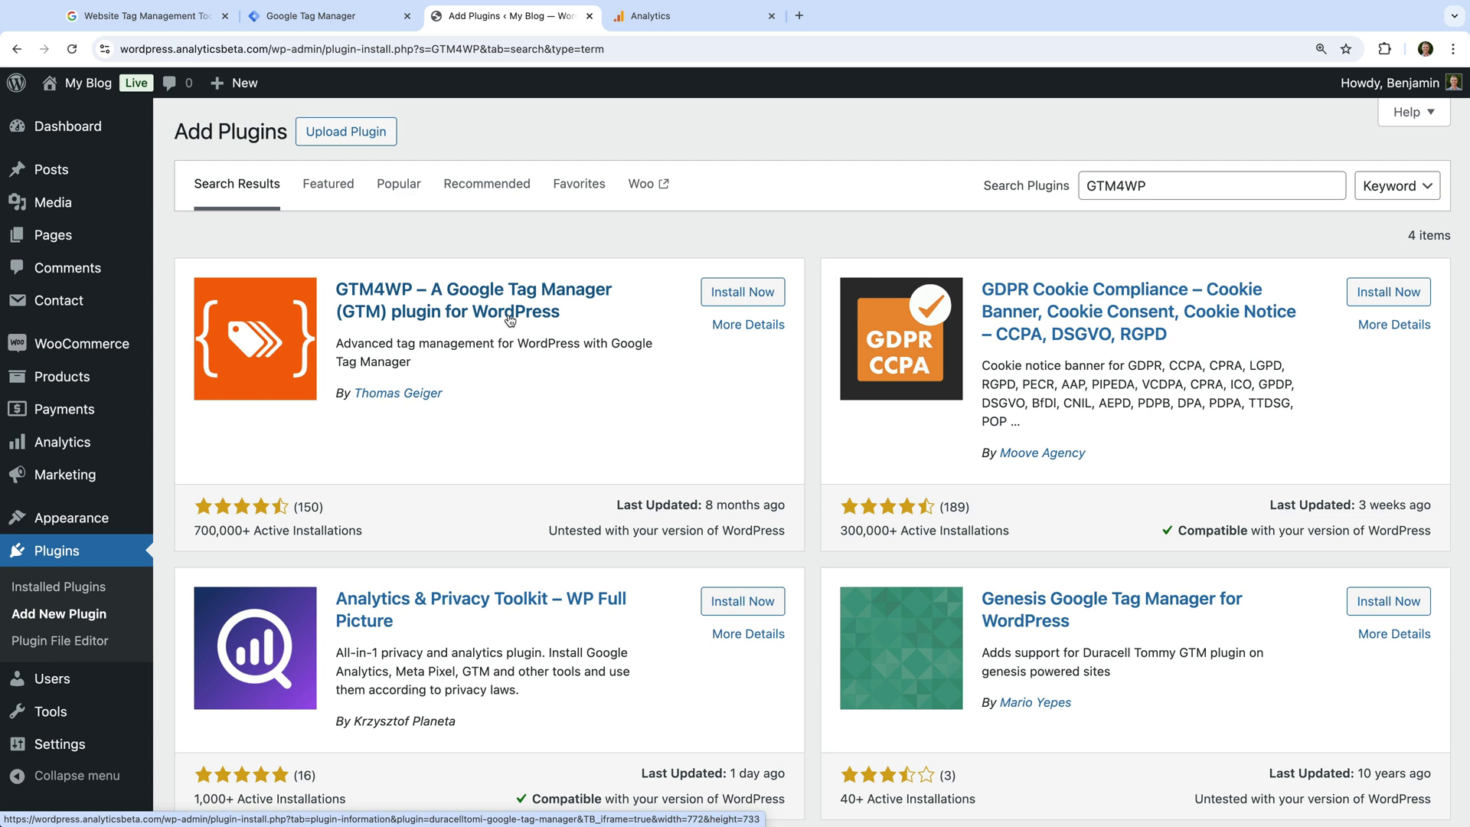
Install and activate the GTM4WP plugin in WordPress and open its settings
left_click(721, 296)
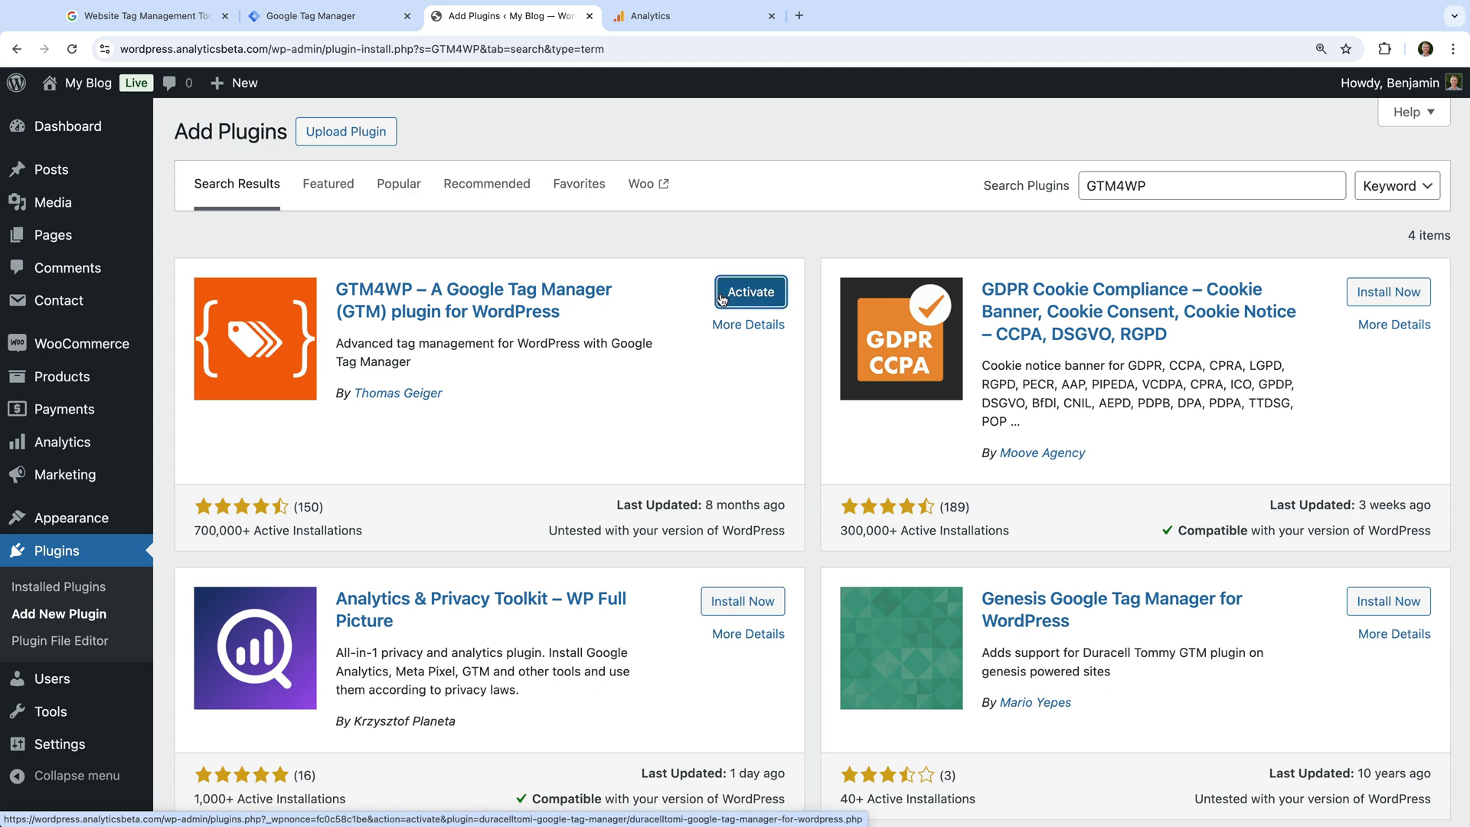
left_click(752, 304)
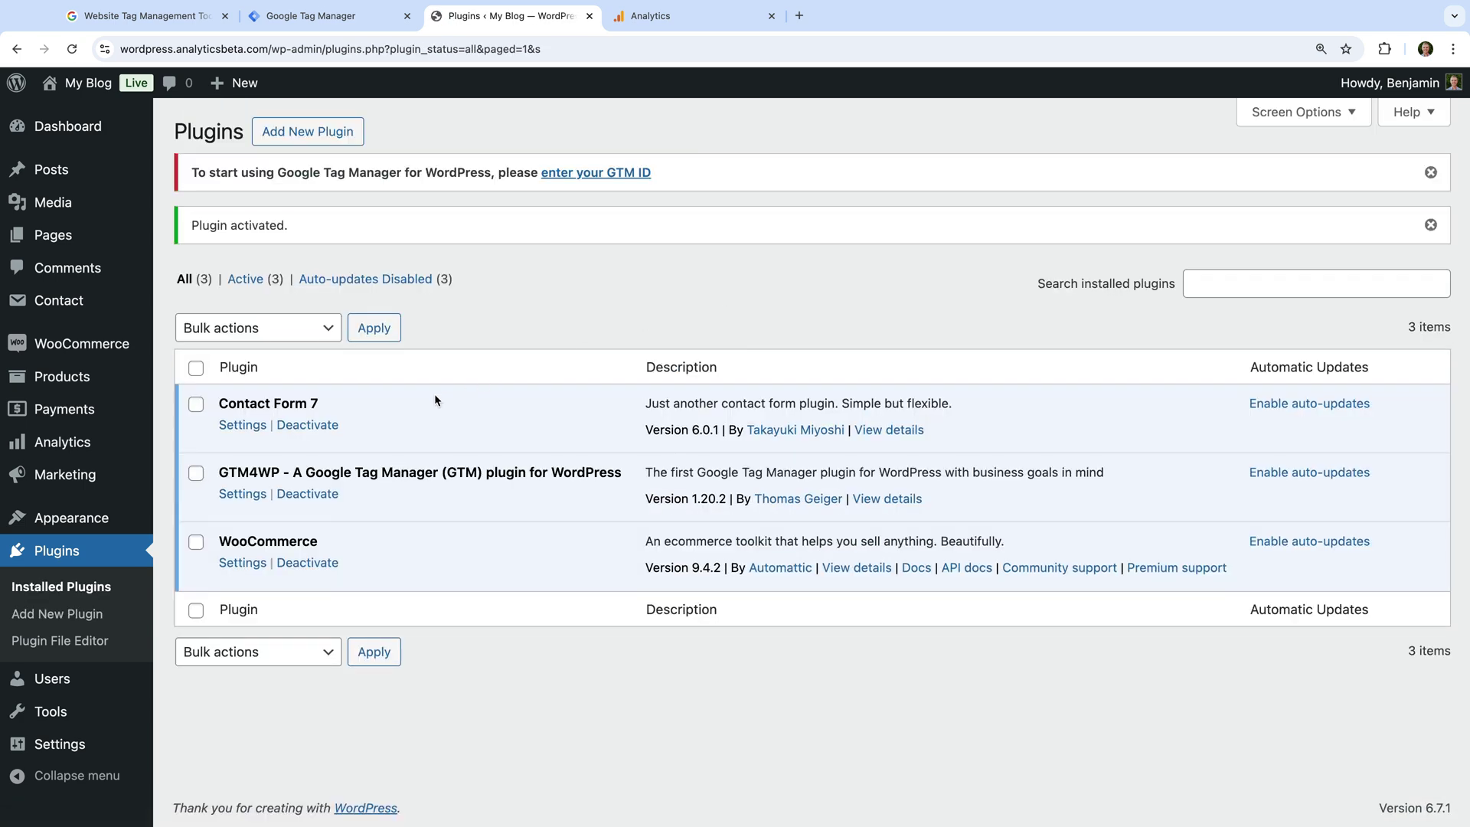
left_click(243, 494)
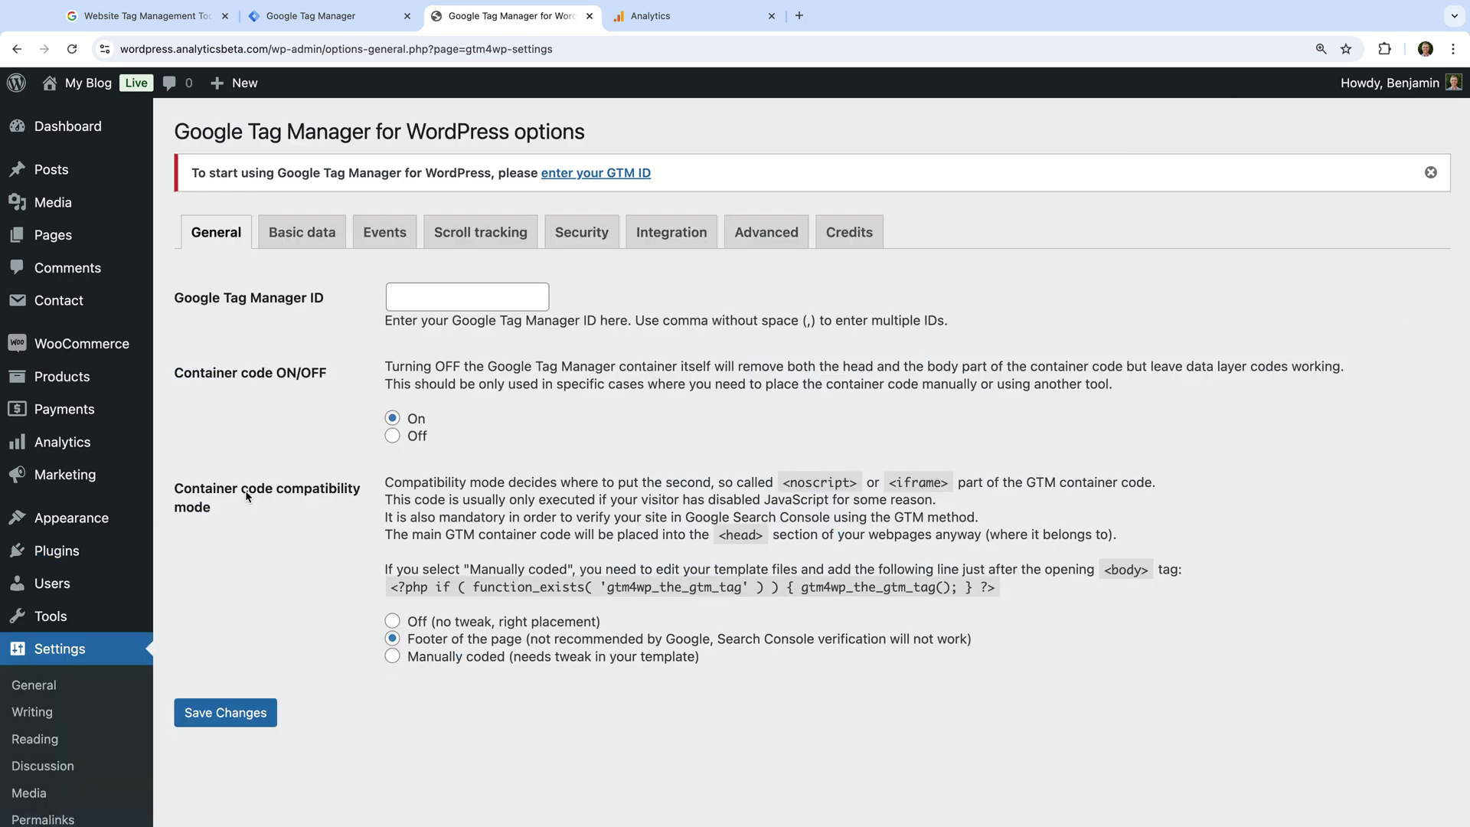
Paste the copied container ID as the Google Tag Manager ID, set the container code to On, and save the plugin settings
left_click(392, 298)
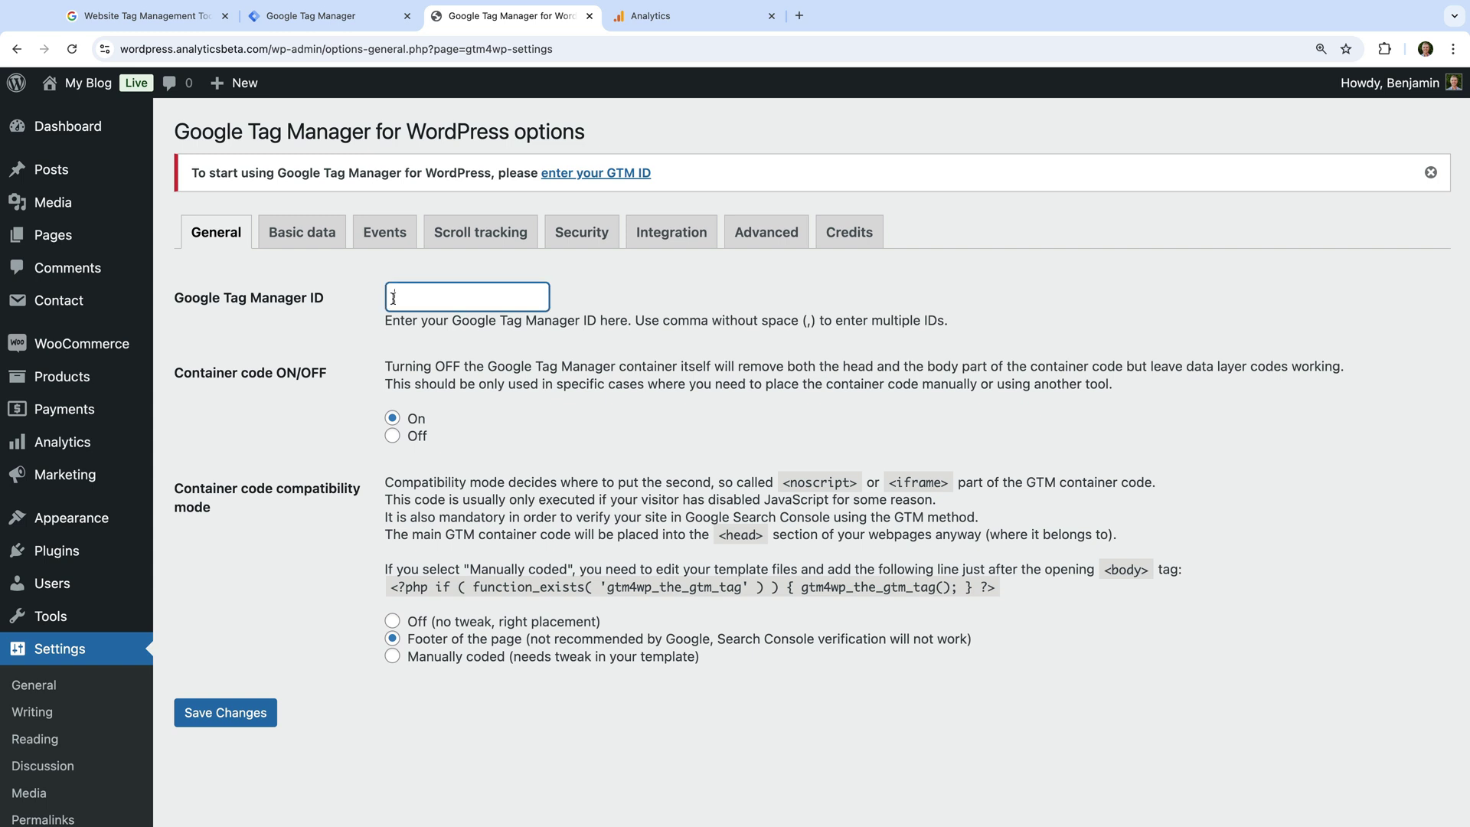
key("super+v")
left_click(607, 295)
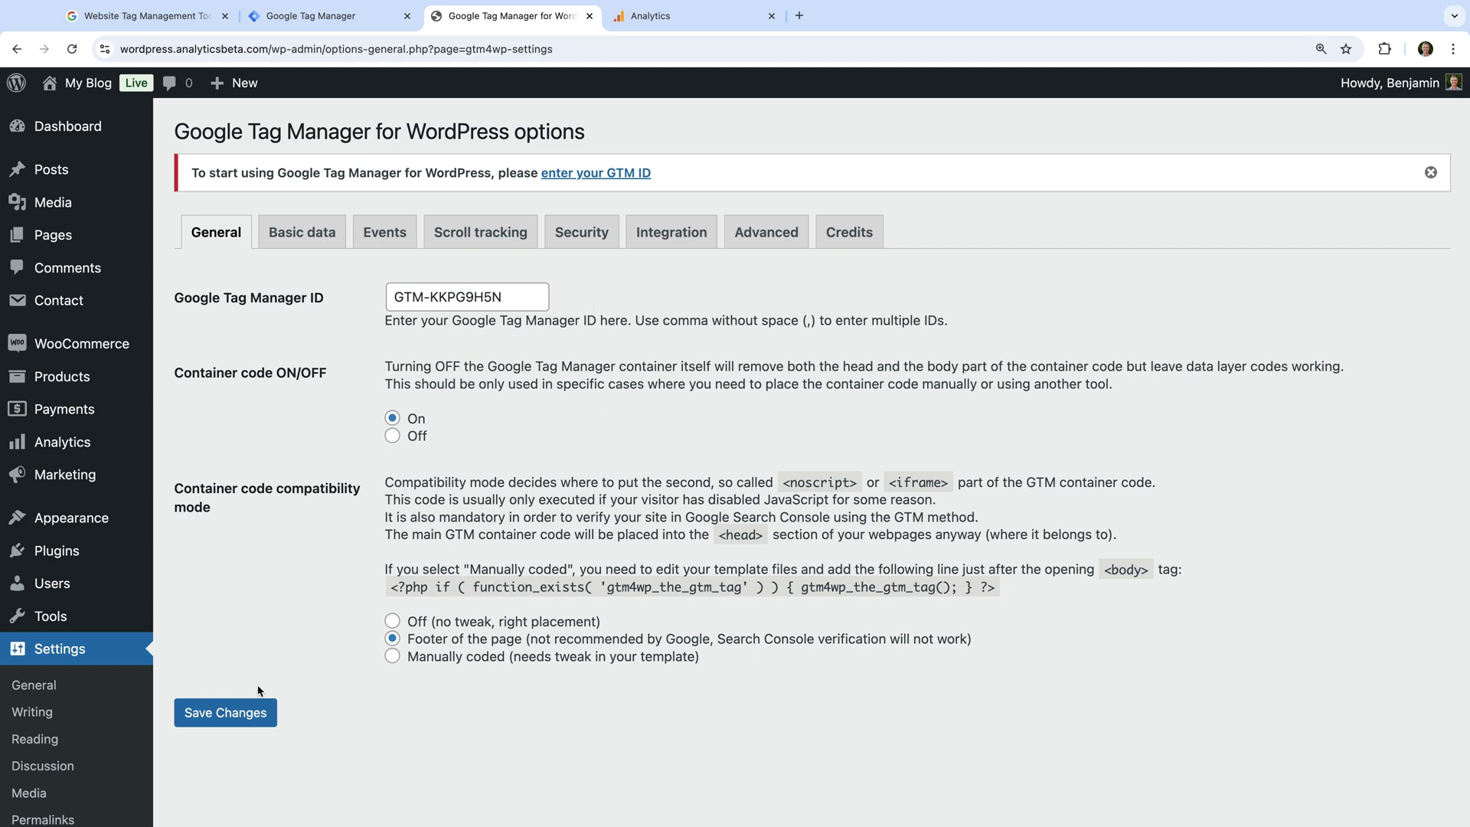
left_click(242, 710)
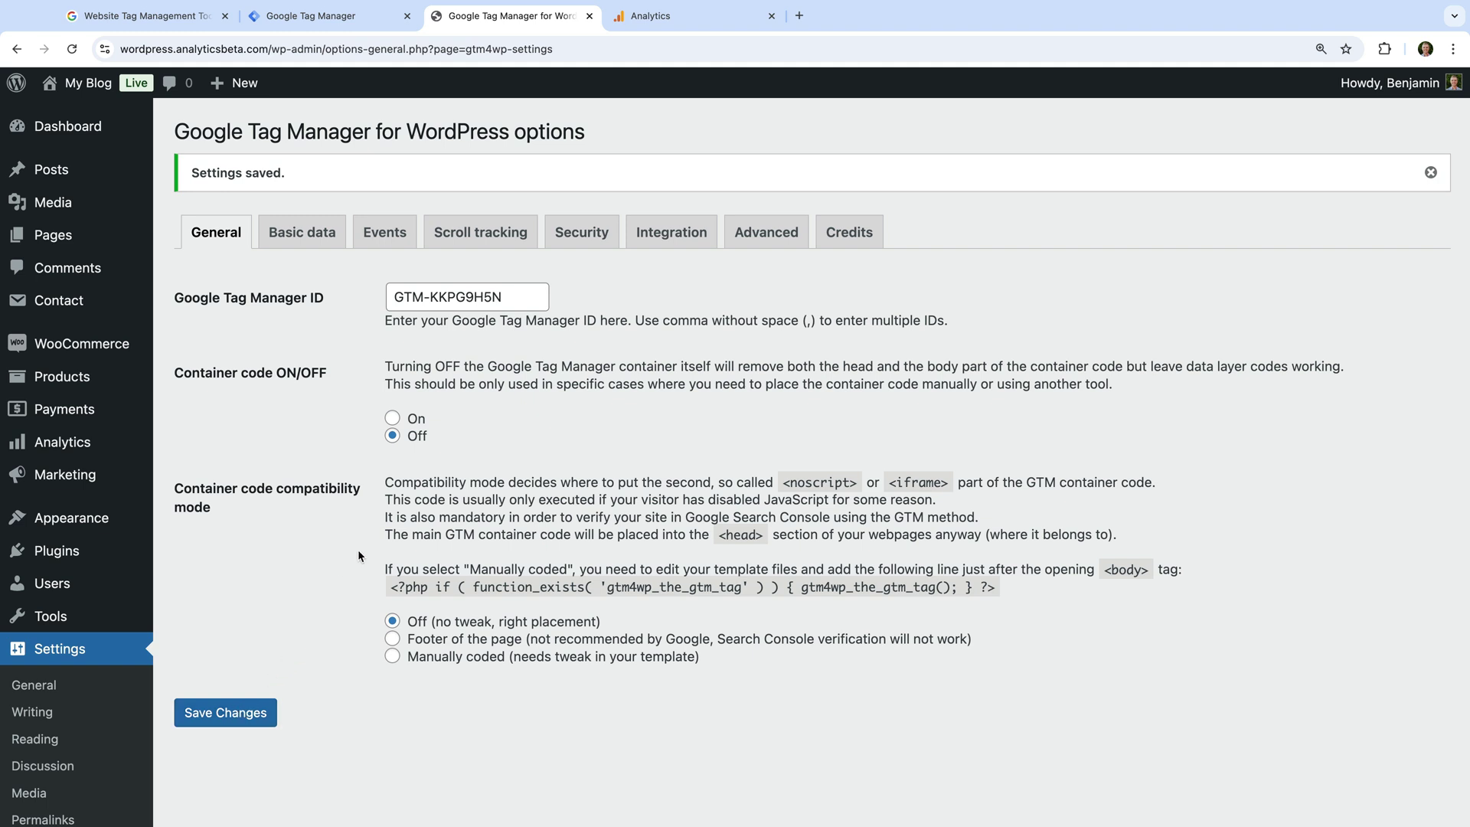
left_click(391, 418)
left_click(212, 721)
Switch back to Tag Manager and add a new tag named "Google Tag | GA4 | Page View" with the Google Tag type
left_click(360, 17)
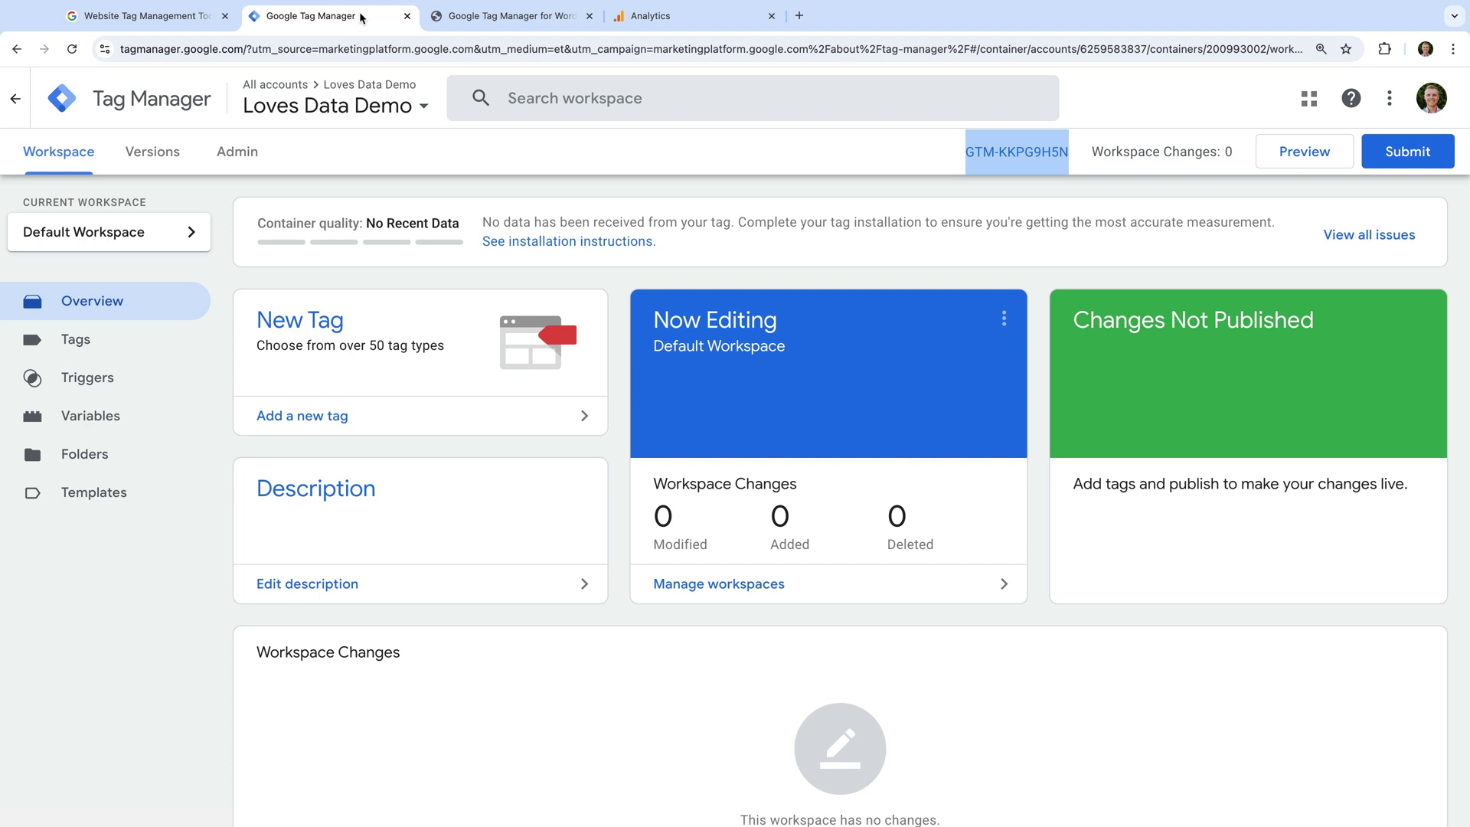
left_click(345, 417)
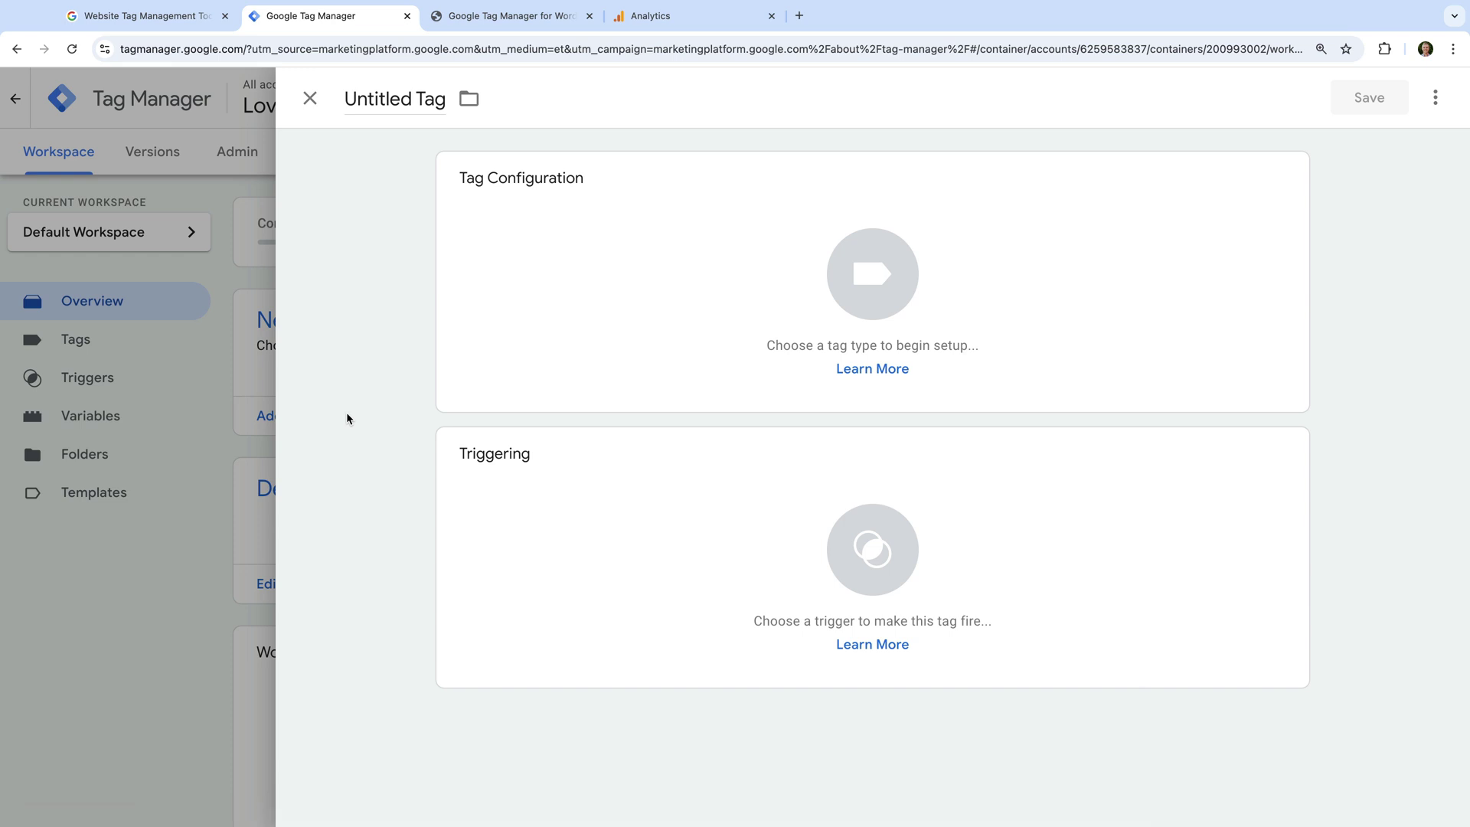
left_click(405, 101)
type("Goo")
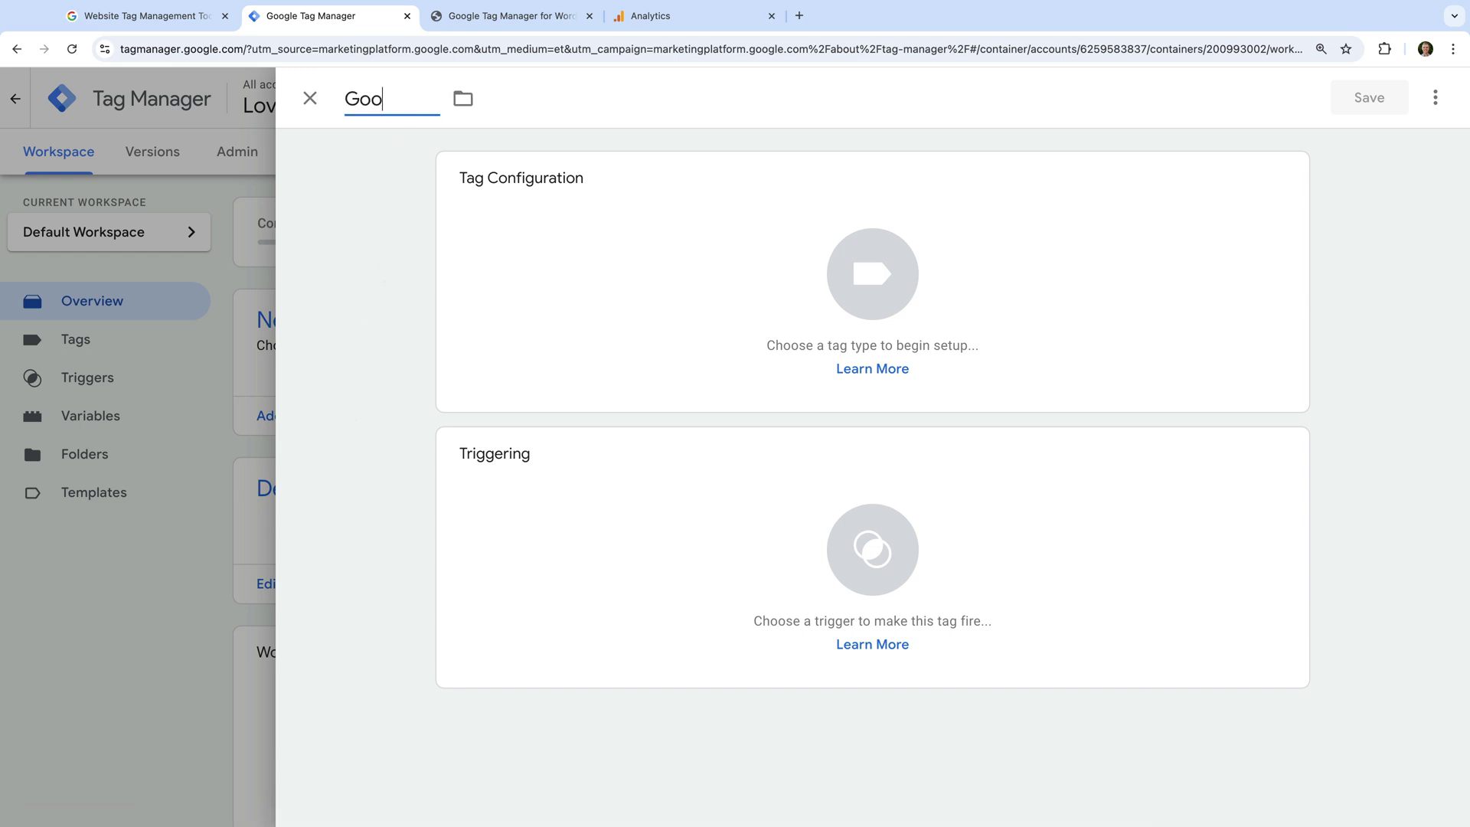
type("gle Tag | G")
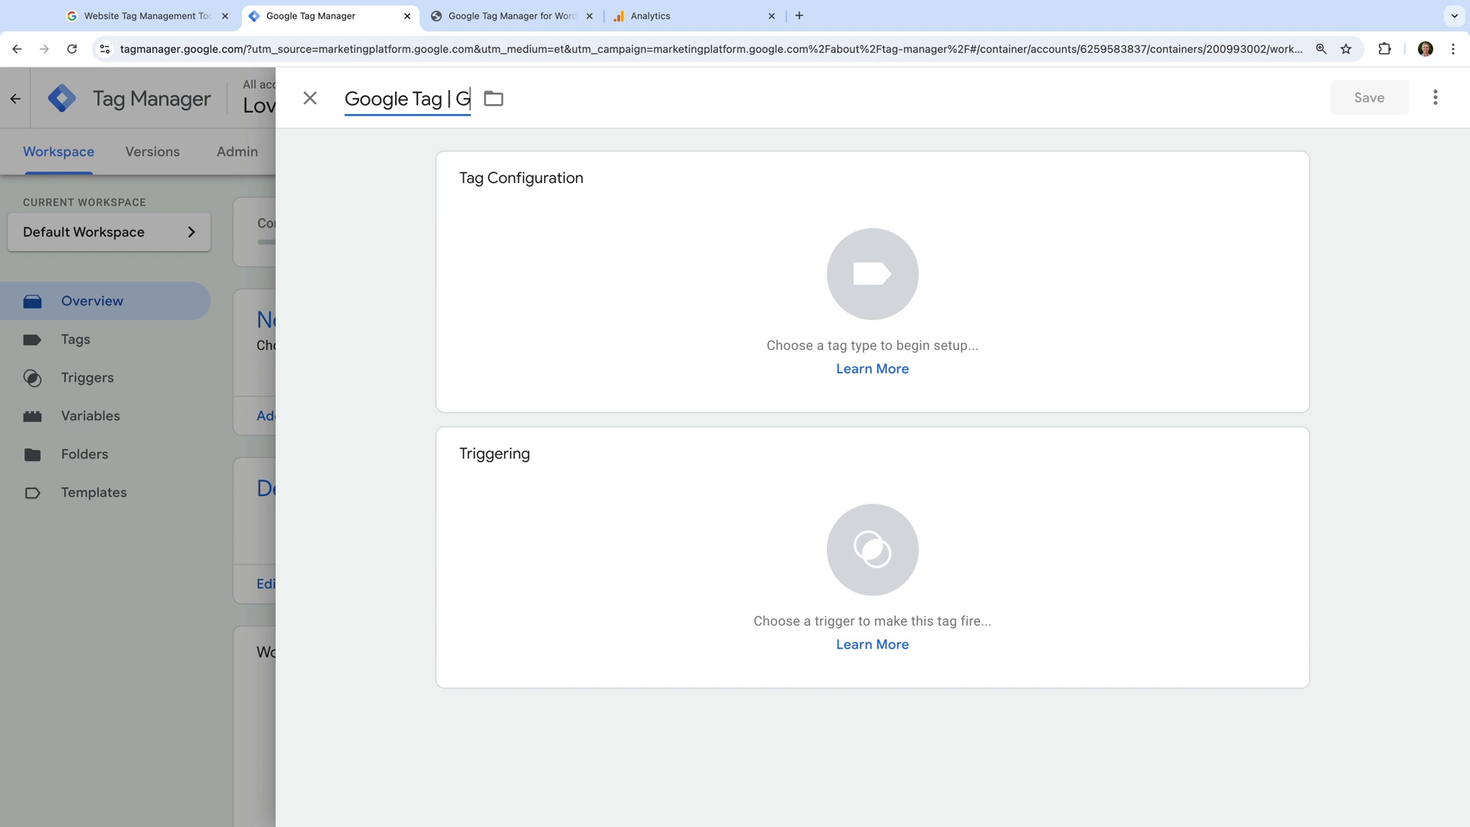
type("A4 | Page View")
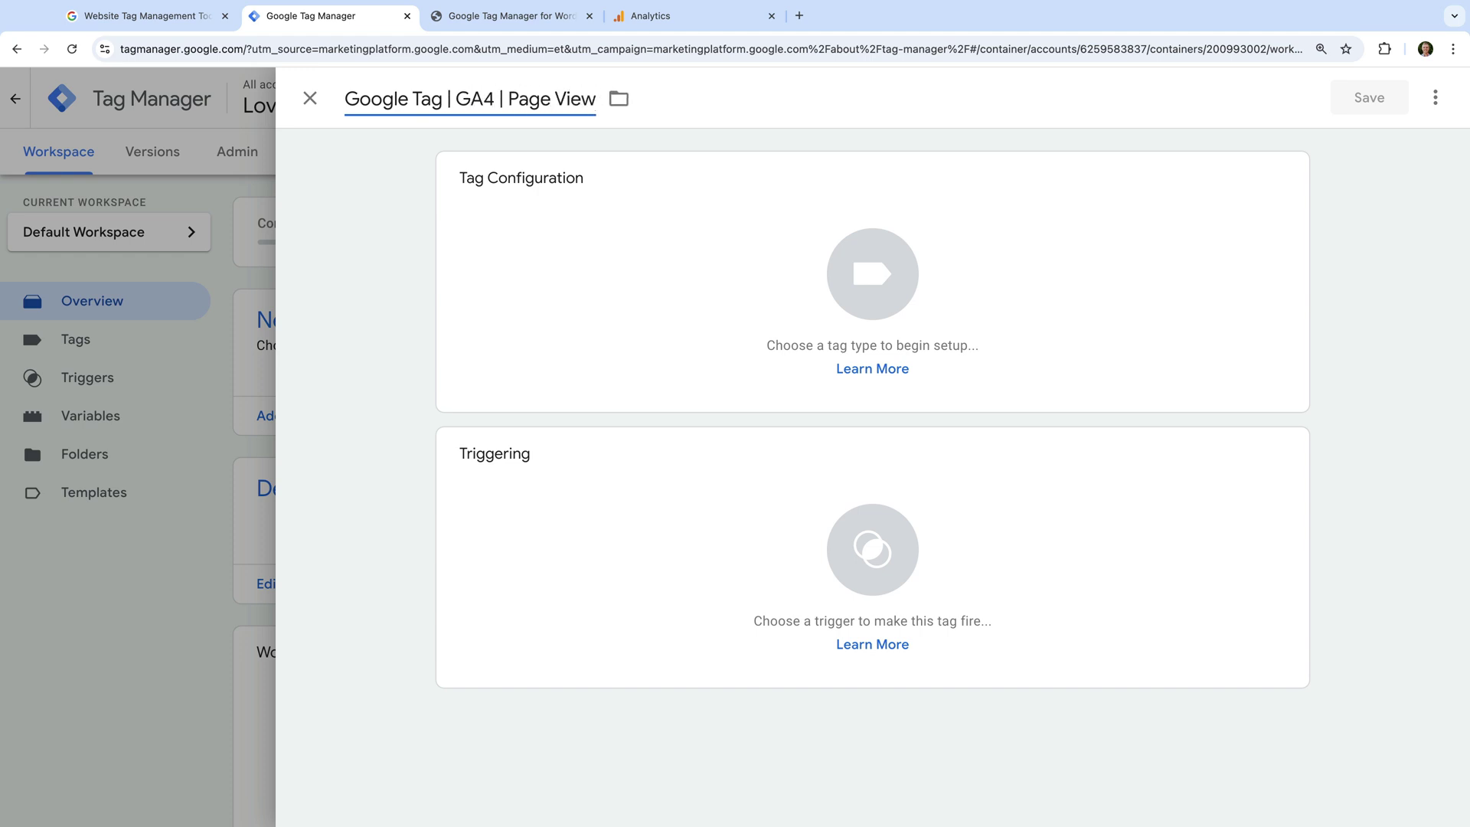
left_click(349, 153)
left_click(528, 211)
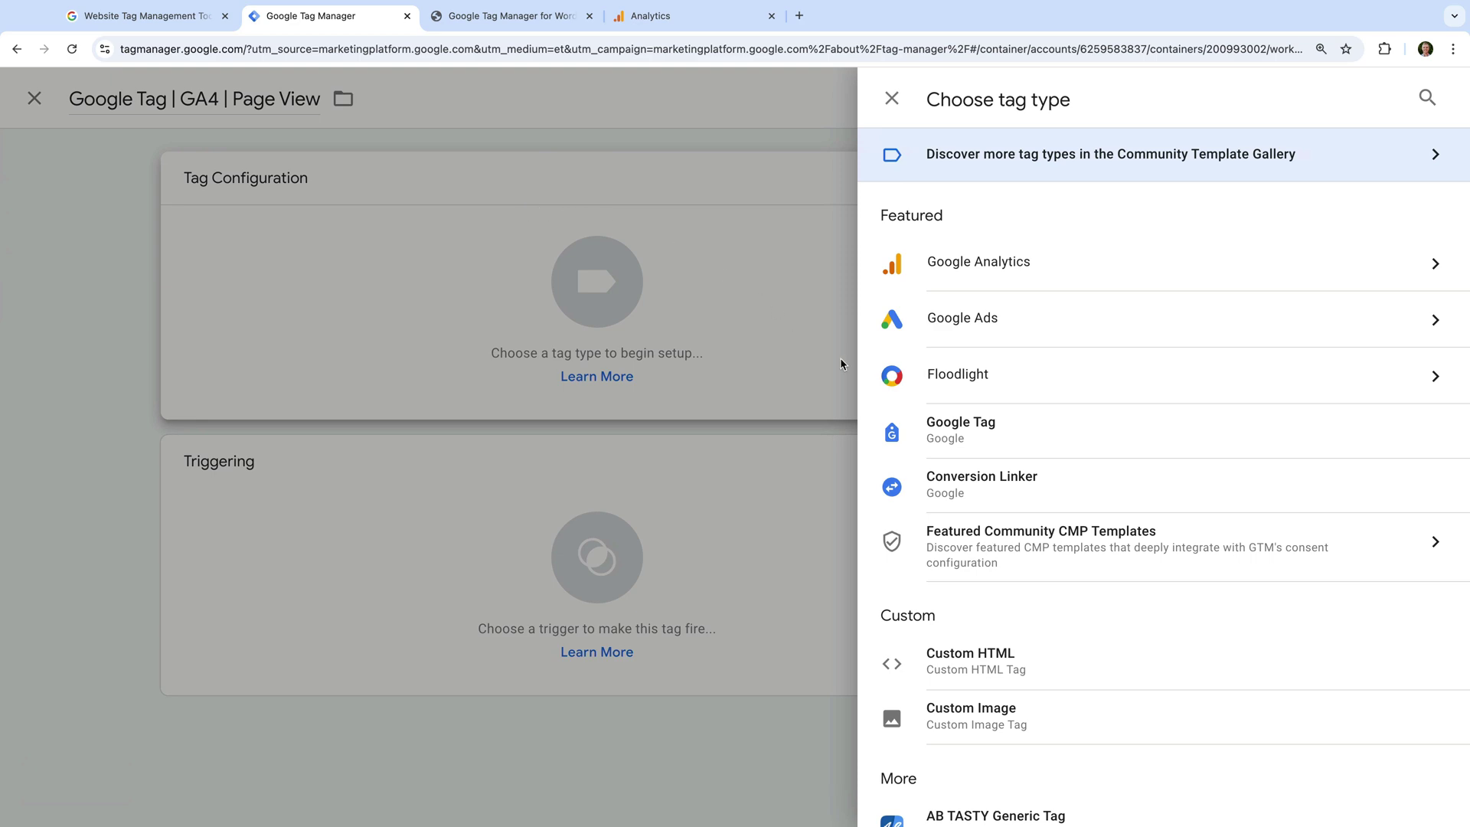
left_click(987, 445)
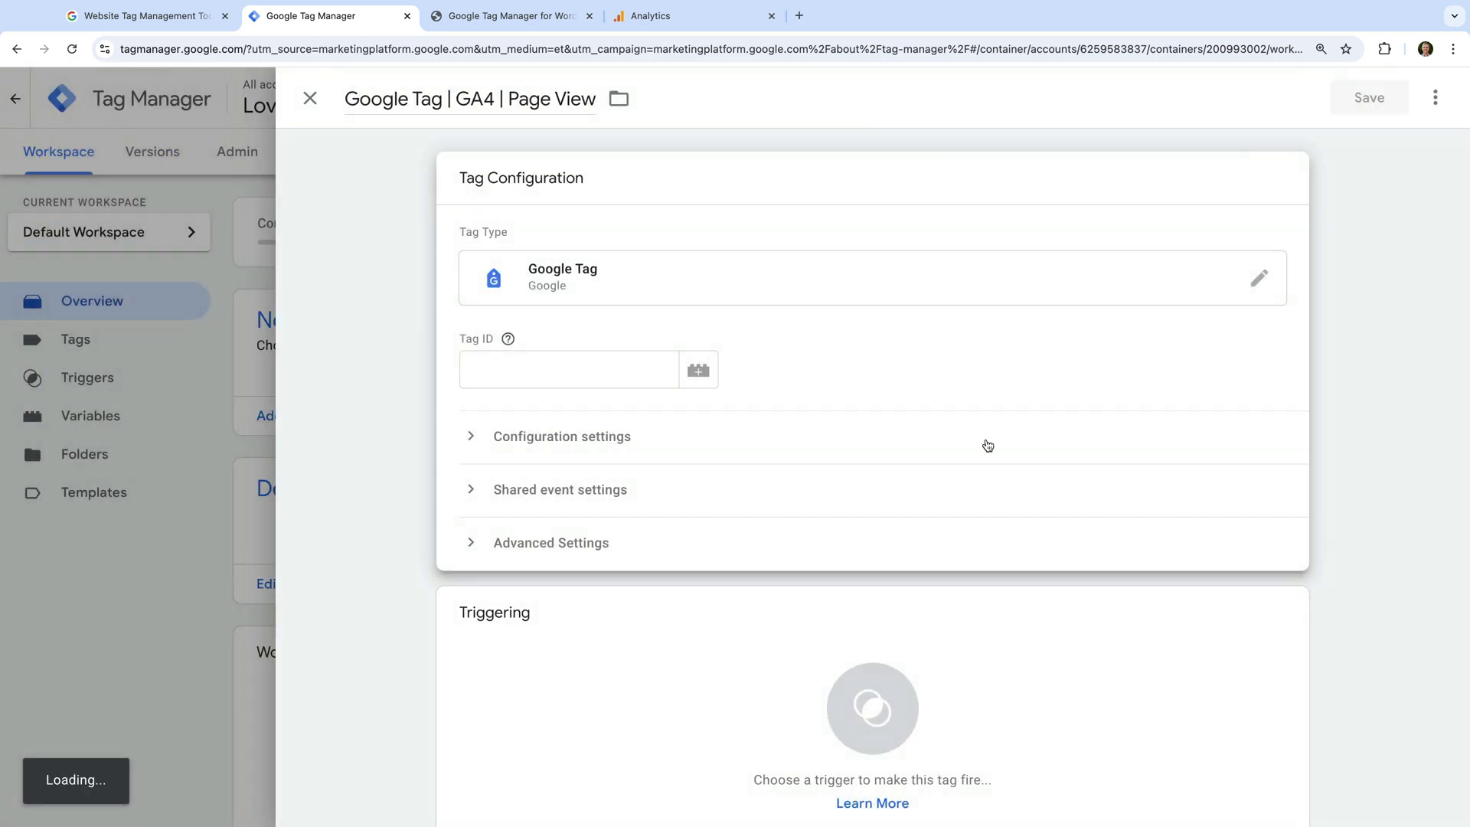
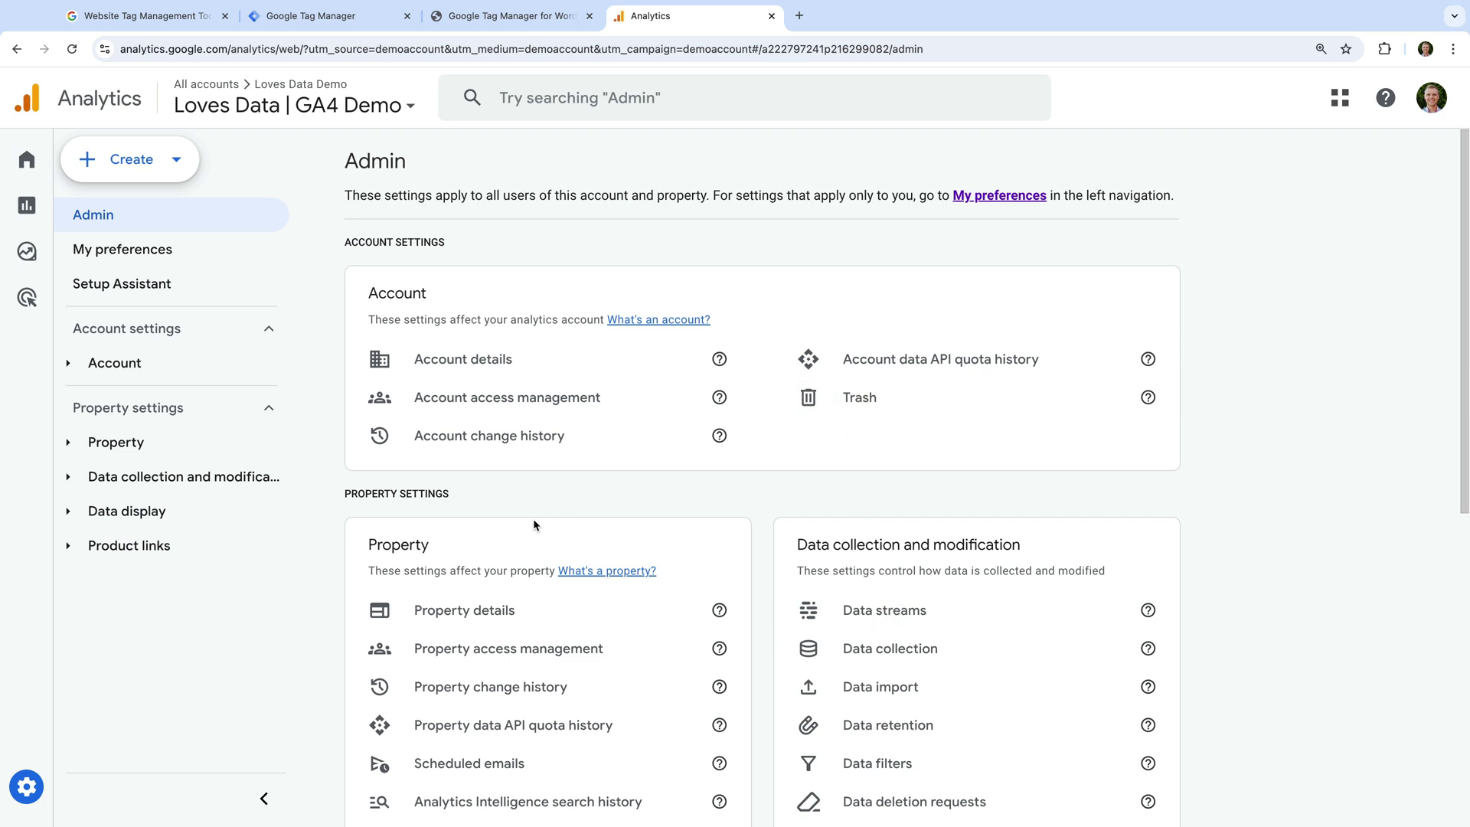
Open the Loves Data Demo web data stream in the Analytics property's settings and copy its measurement ID
left_click(258, 479)
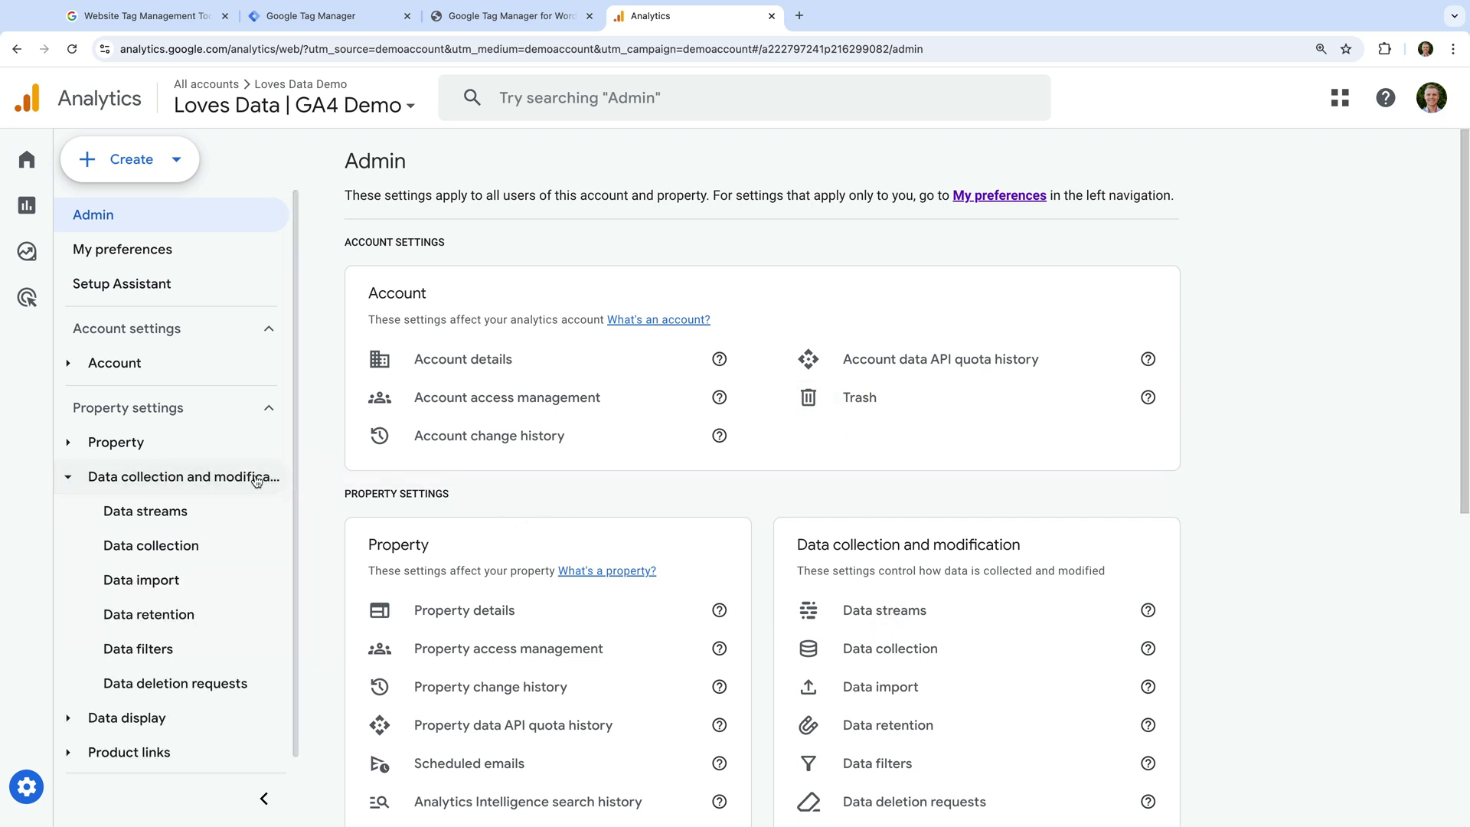
left_click(228, 512)
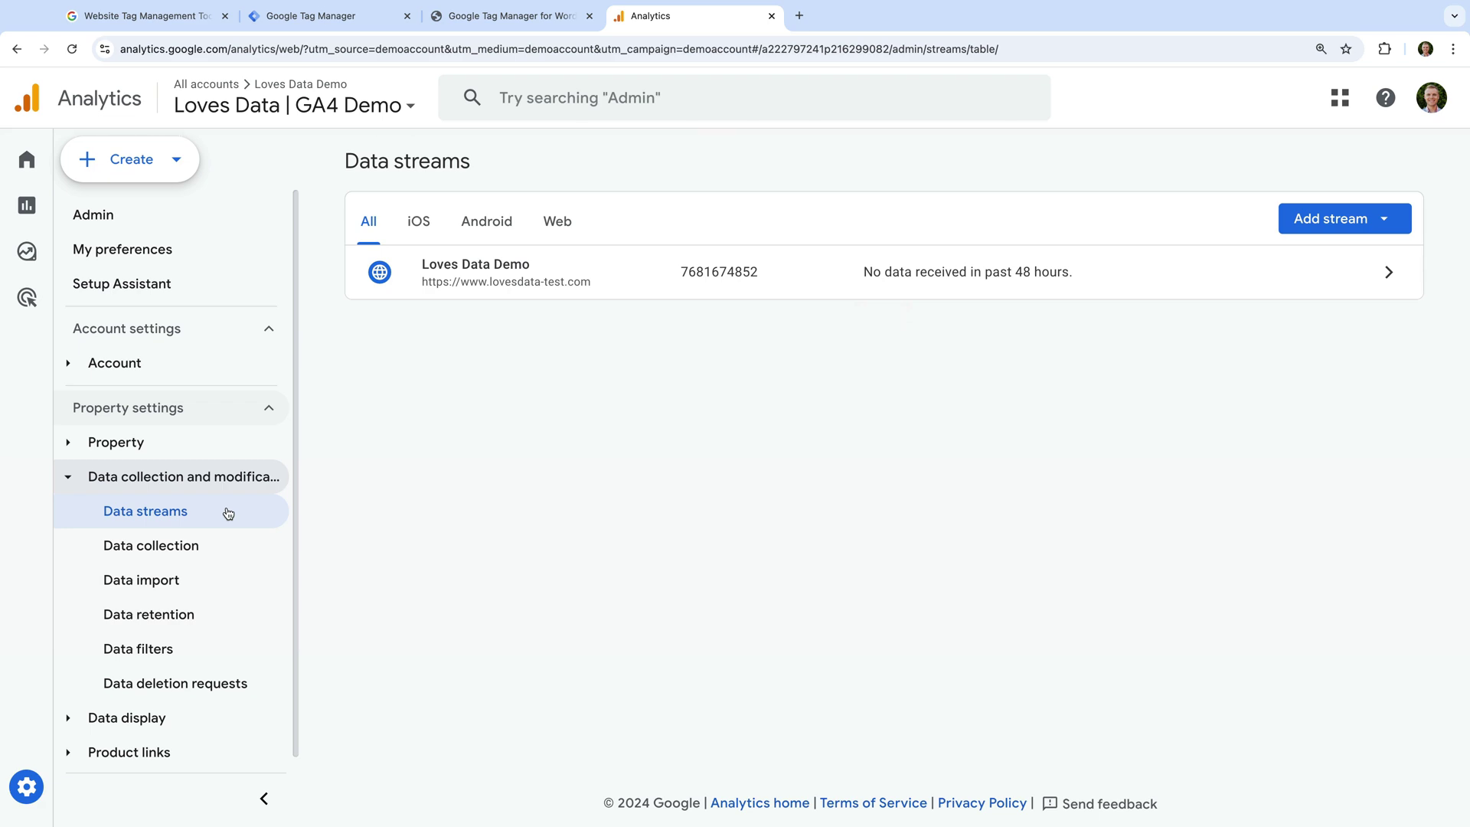
left_click(553, 281)
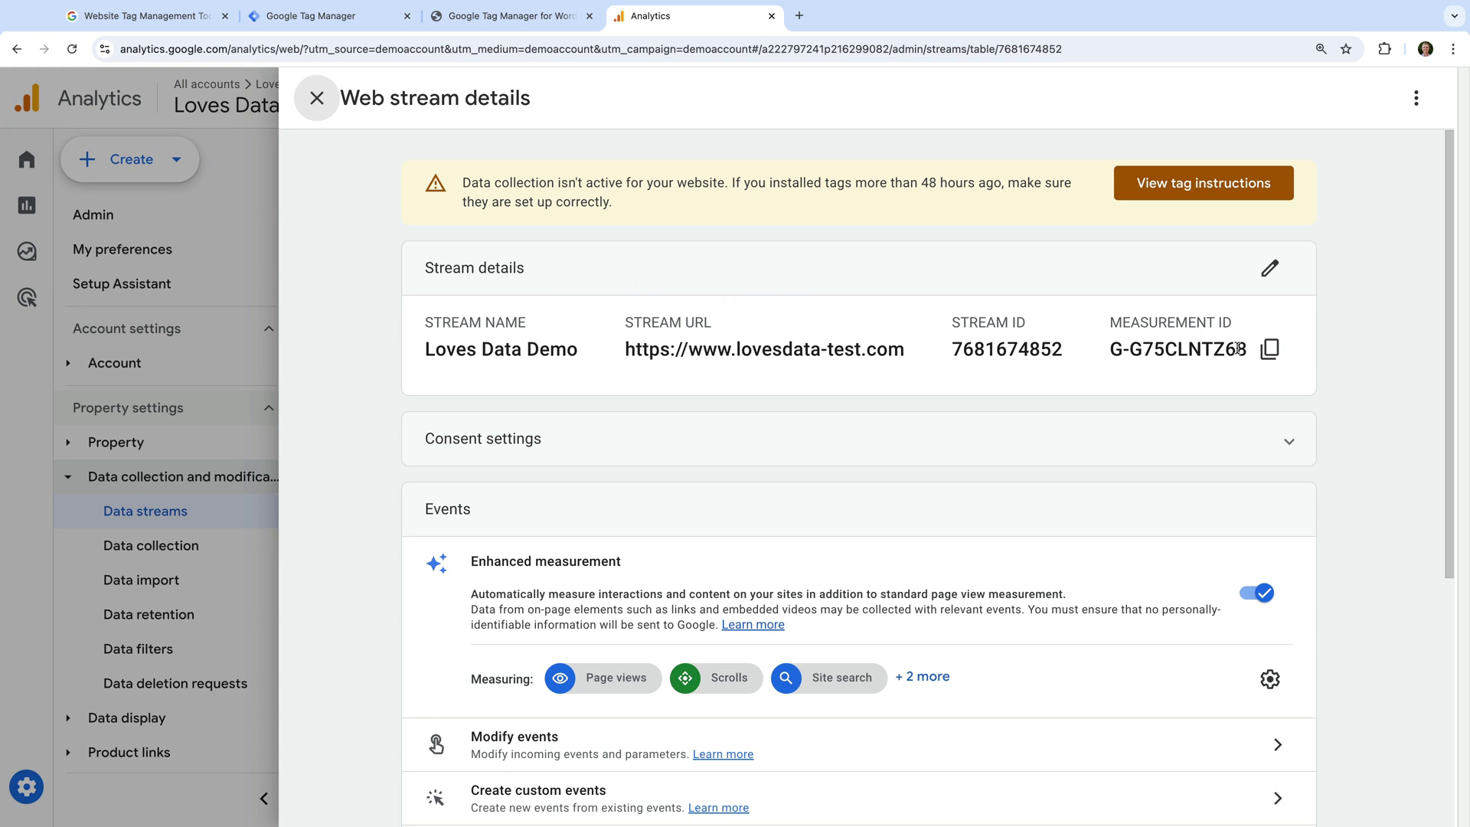
left_click(1269, 353)
Switch back to Tag Manager and create a new variable for the tag's ID, naming it "GA4 Measurement ID"
left_click(357, 19)
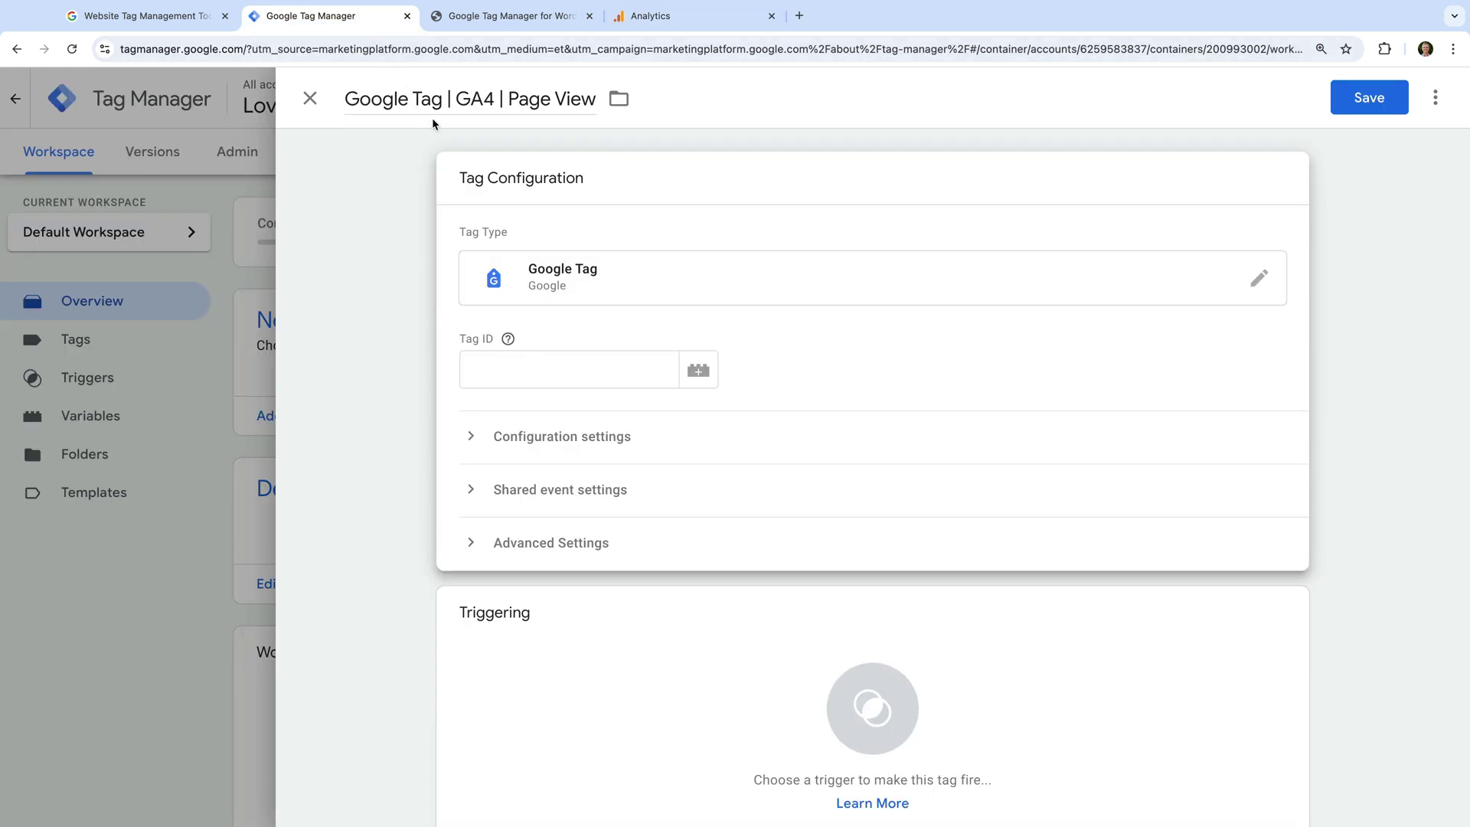
left_click(549, 365)
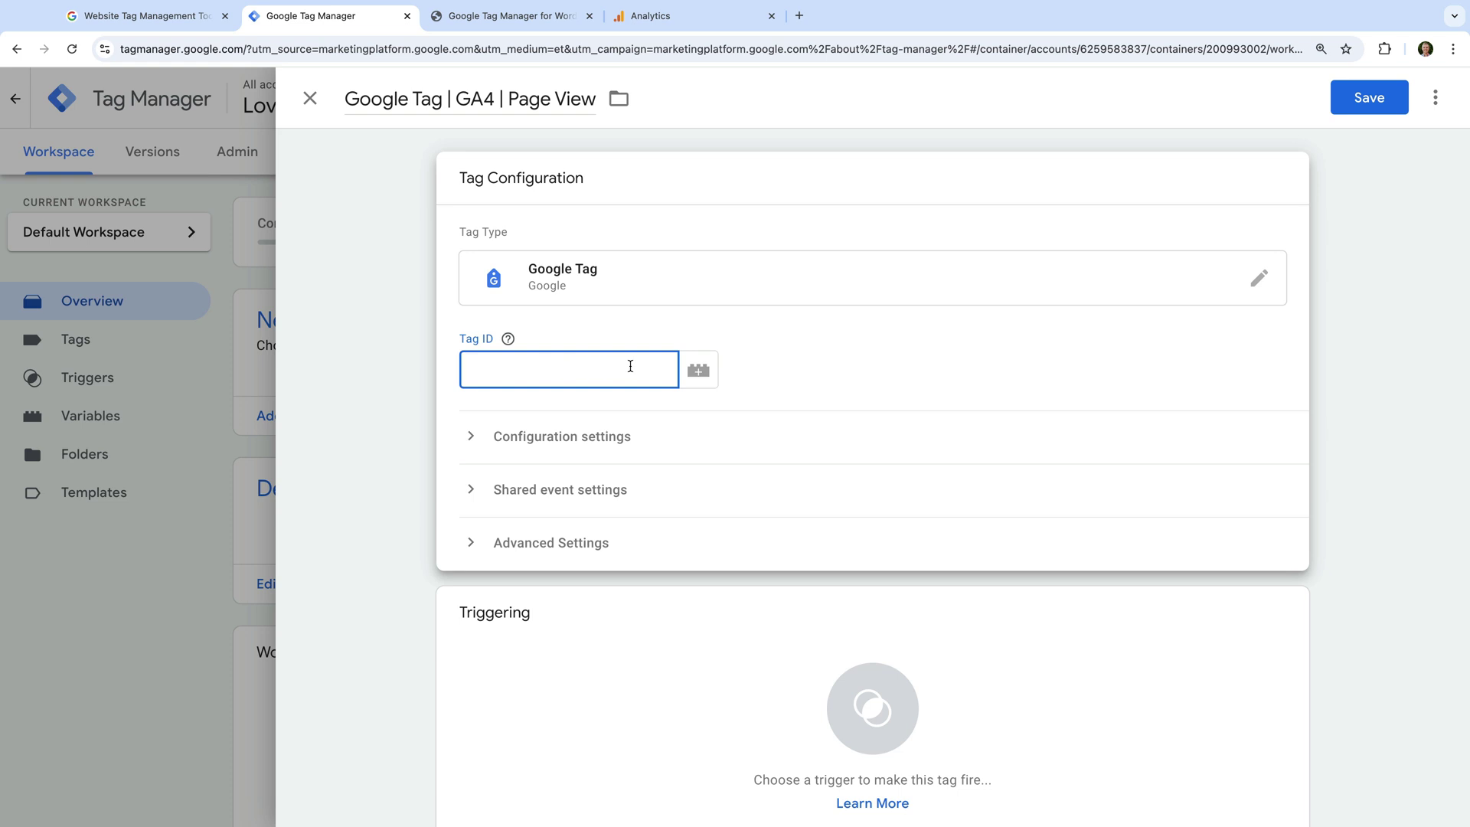
left_click(699, 371)
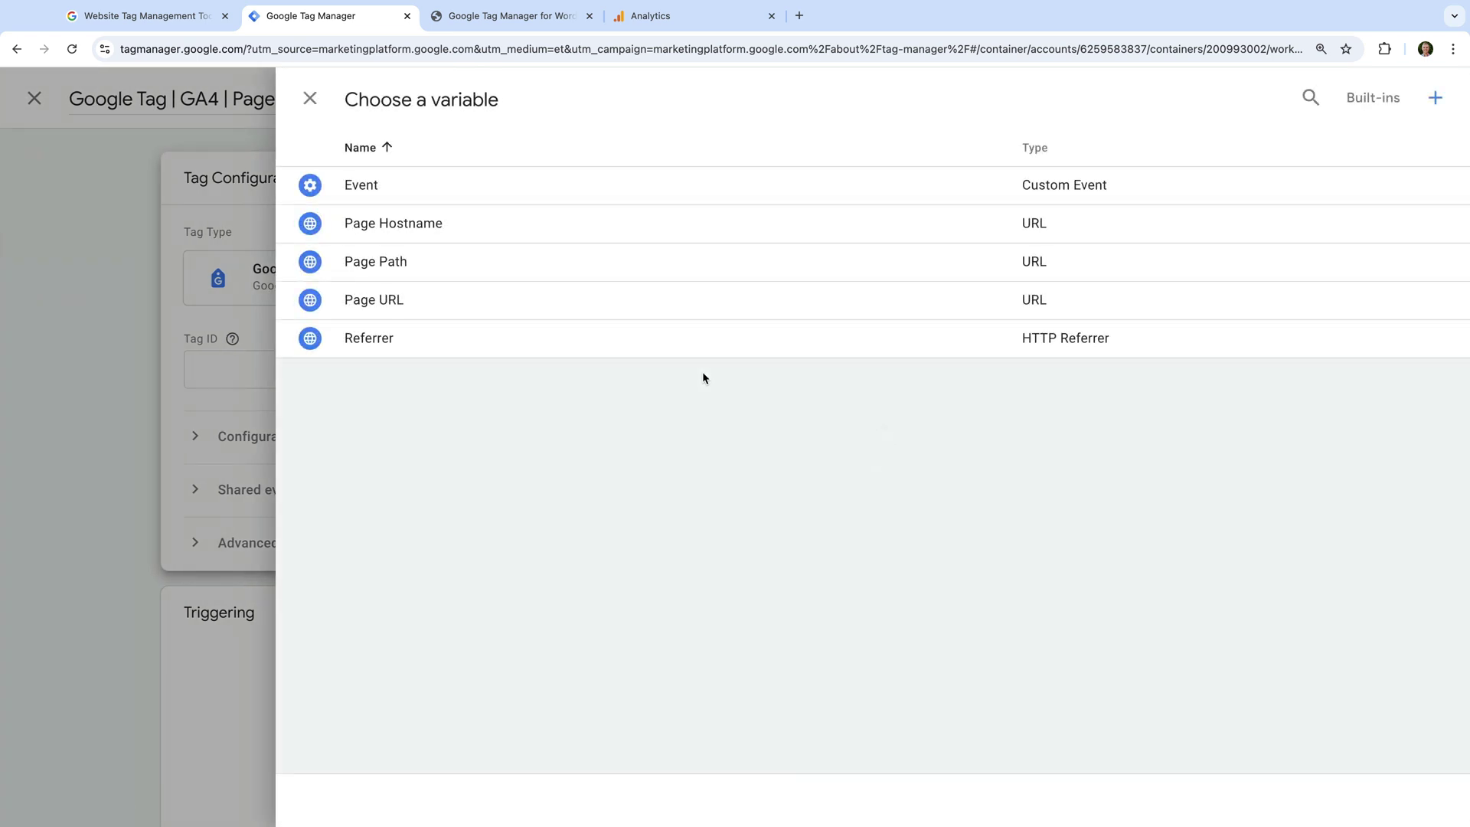
left_click(1431, 99)
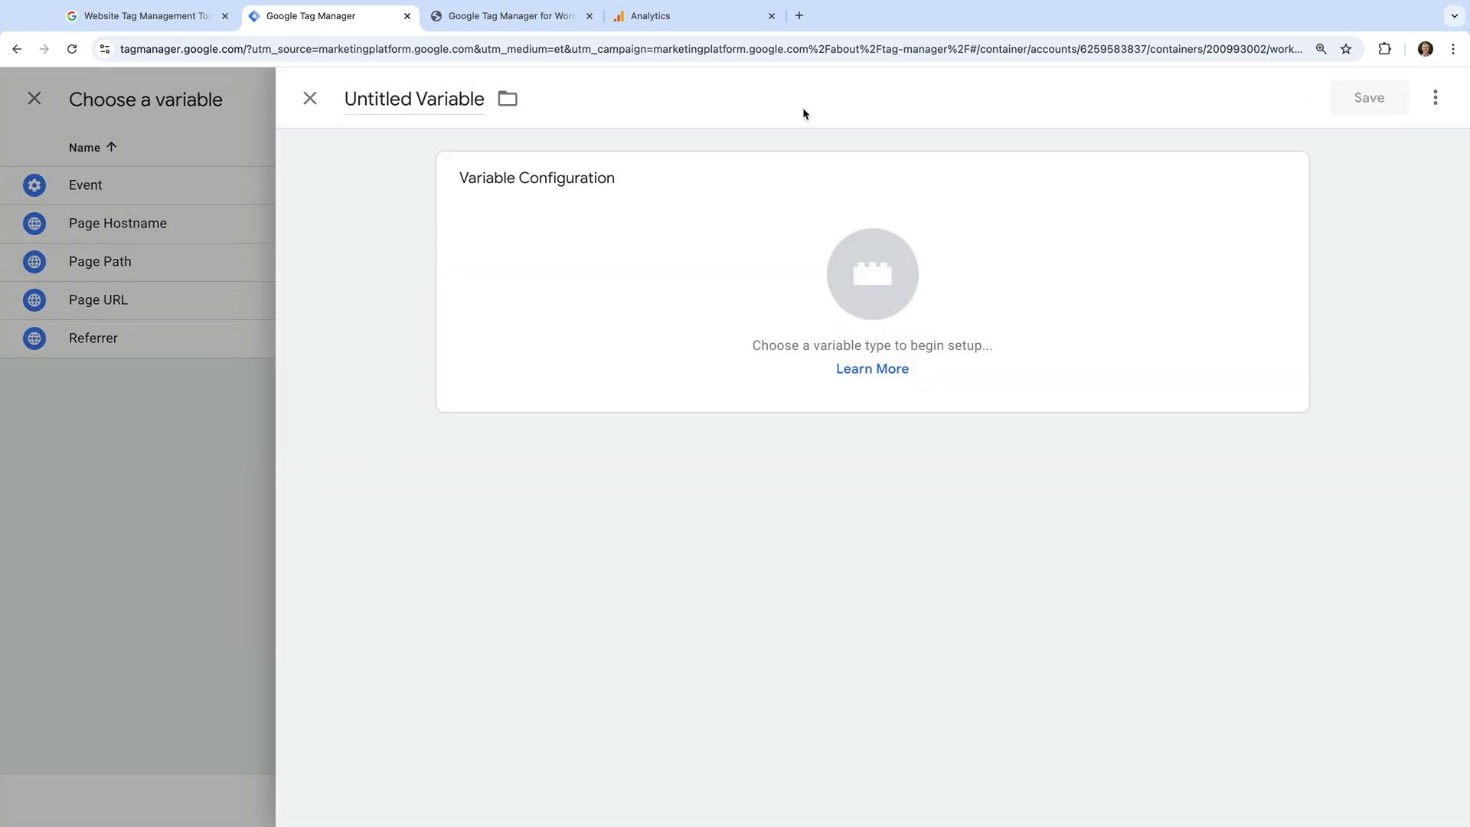
triple_click(438, 92)
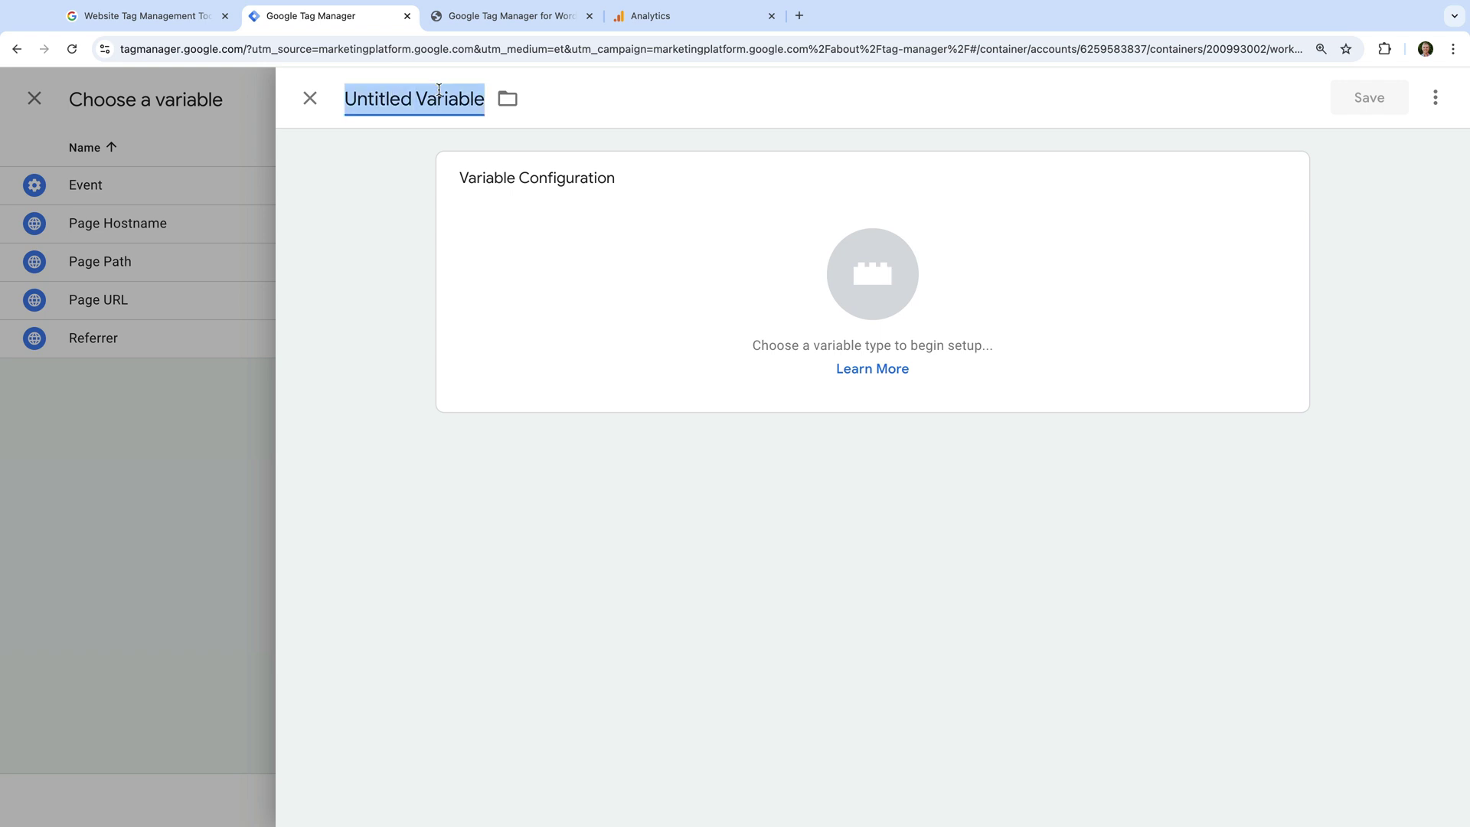
type("GA4 M")
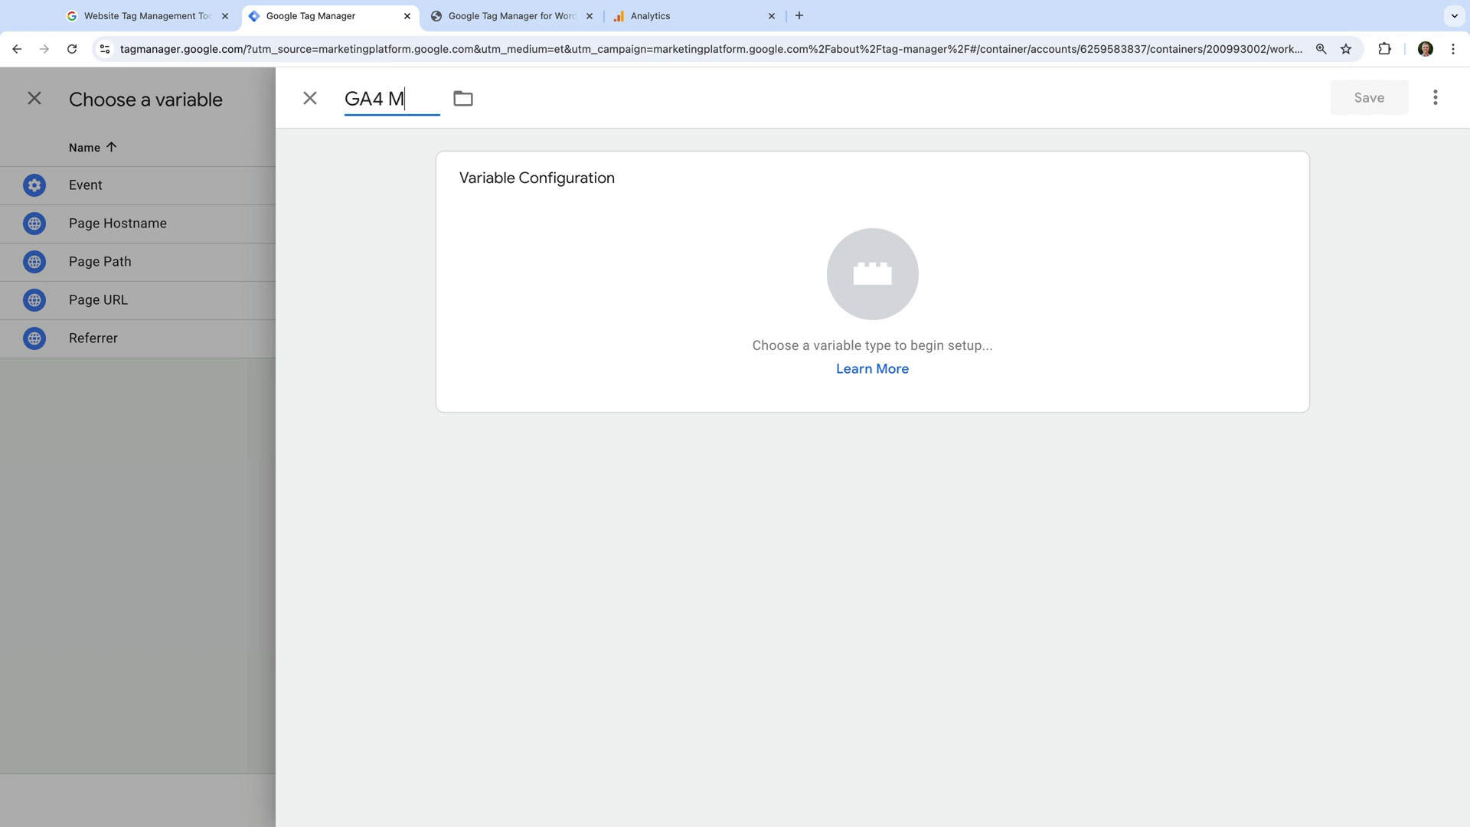
type("easurement ")
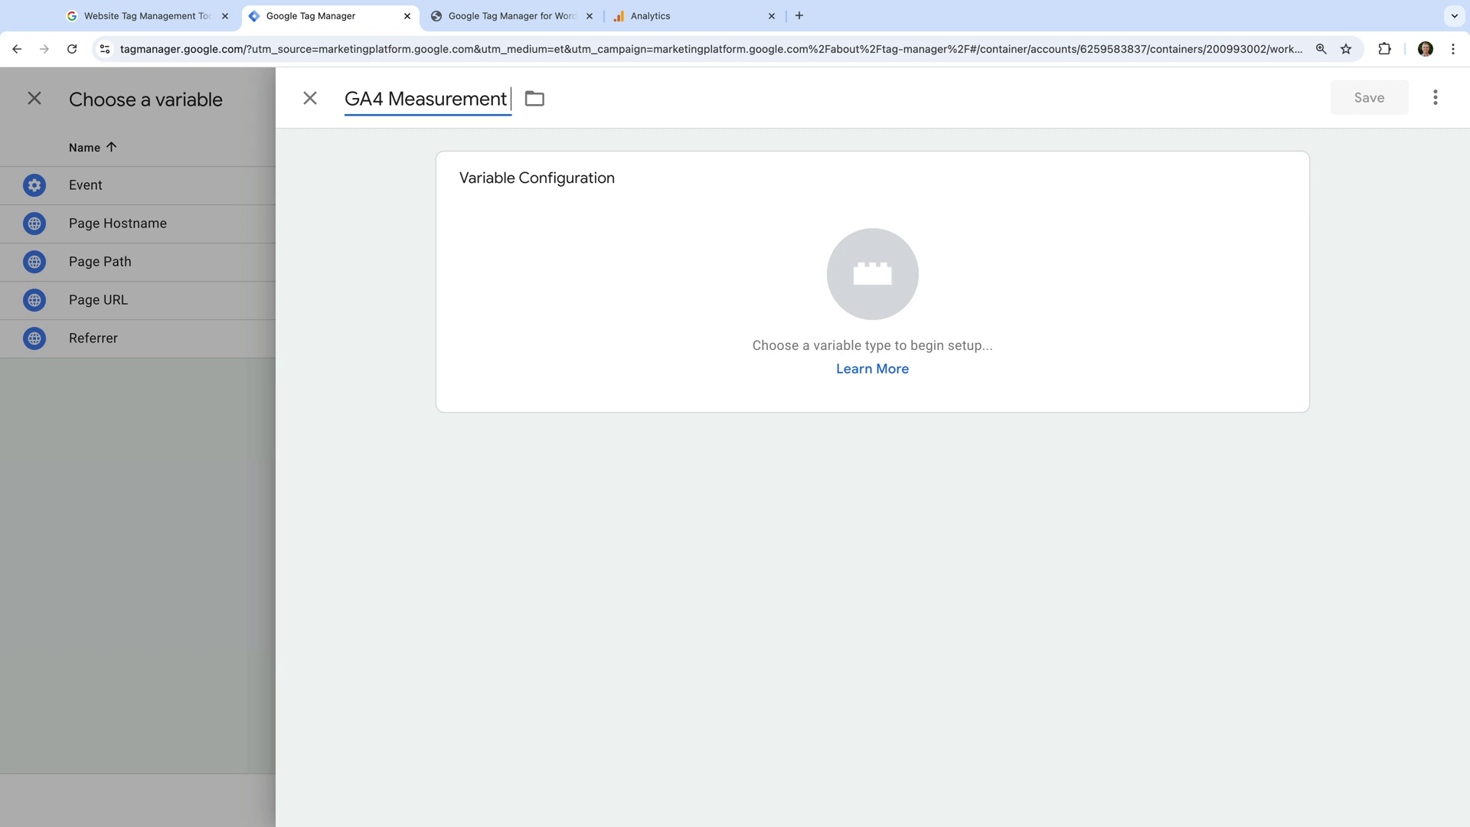
type("ID")
left_click(378, 146)
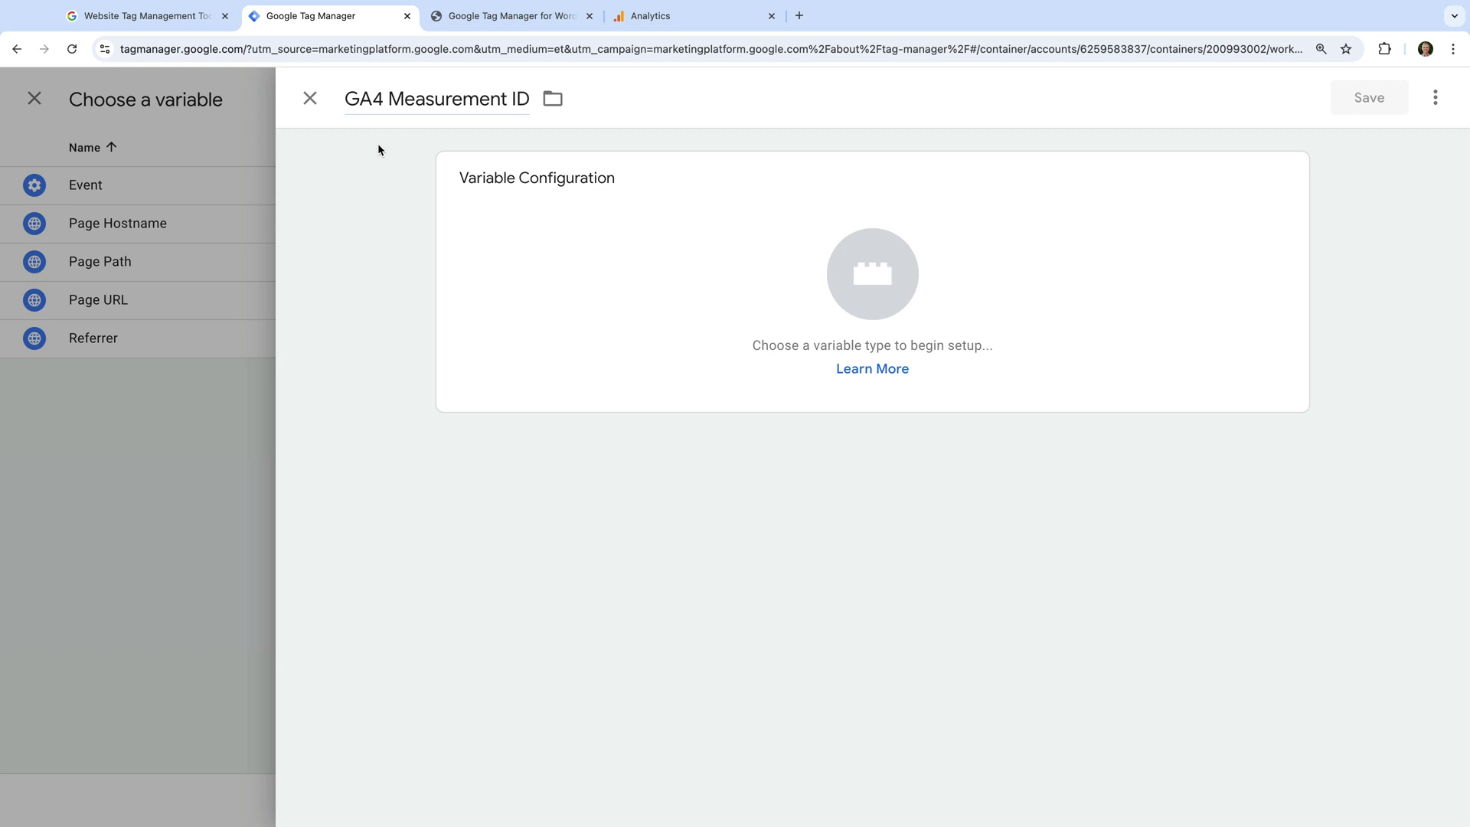
Make the variable a Constant, paste the copied measurement ID as its value, and save it
left_click(554, 213)
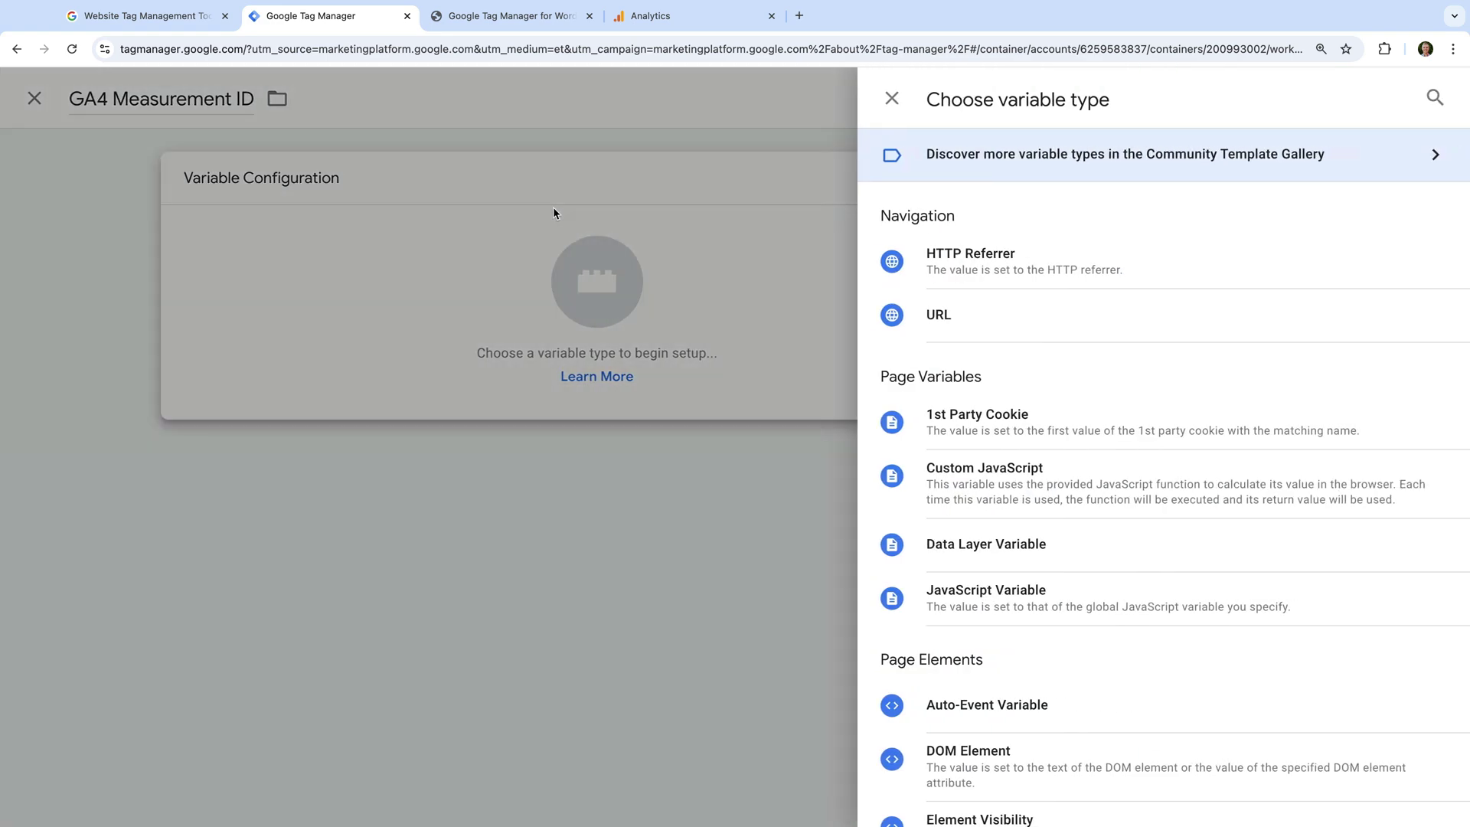
scroll(920, 389, "down", 5)
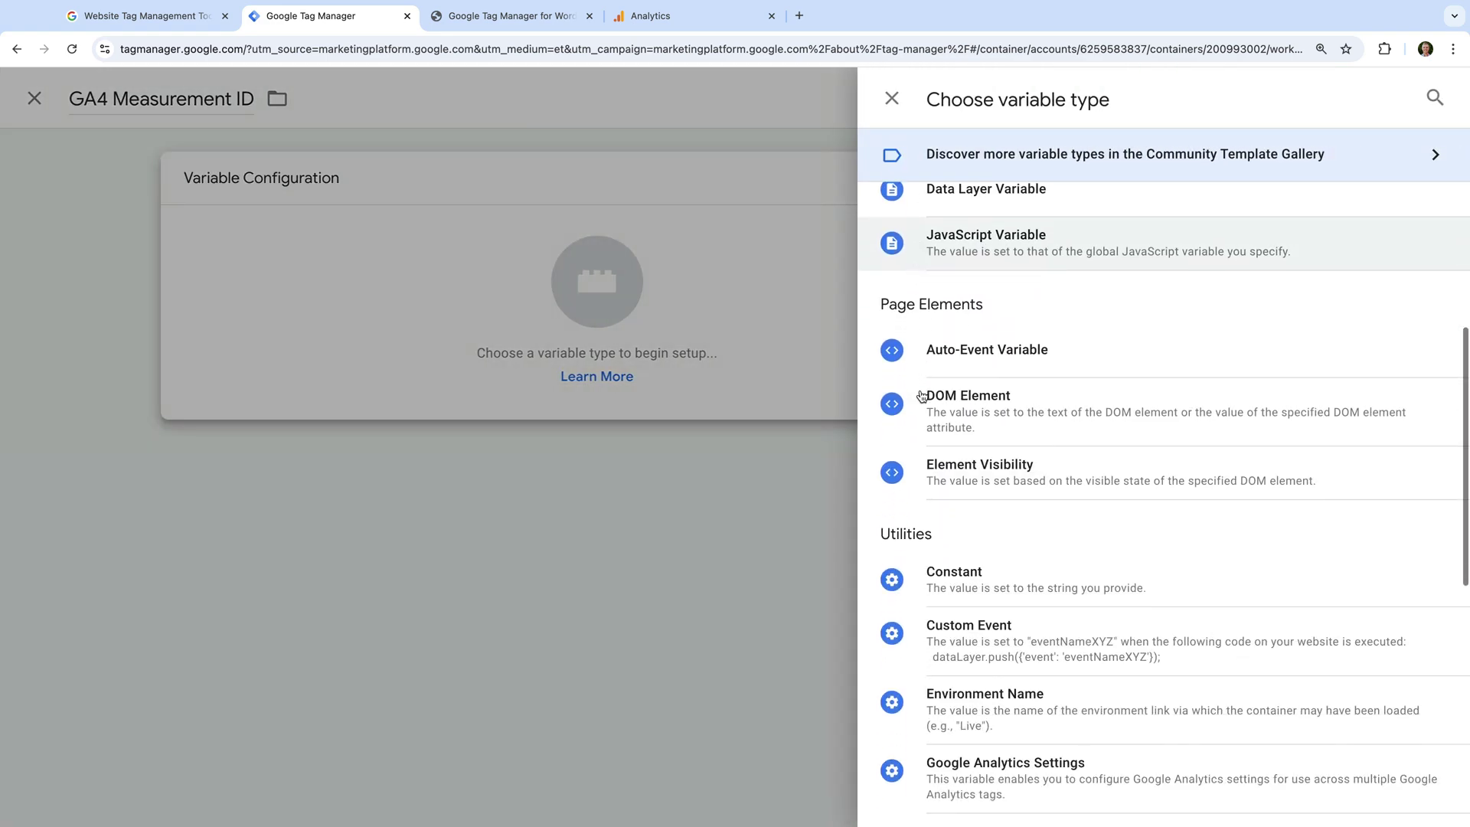
left_click(1019, 557)
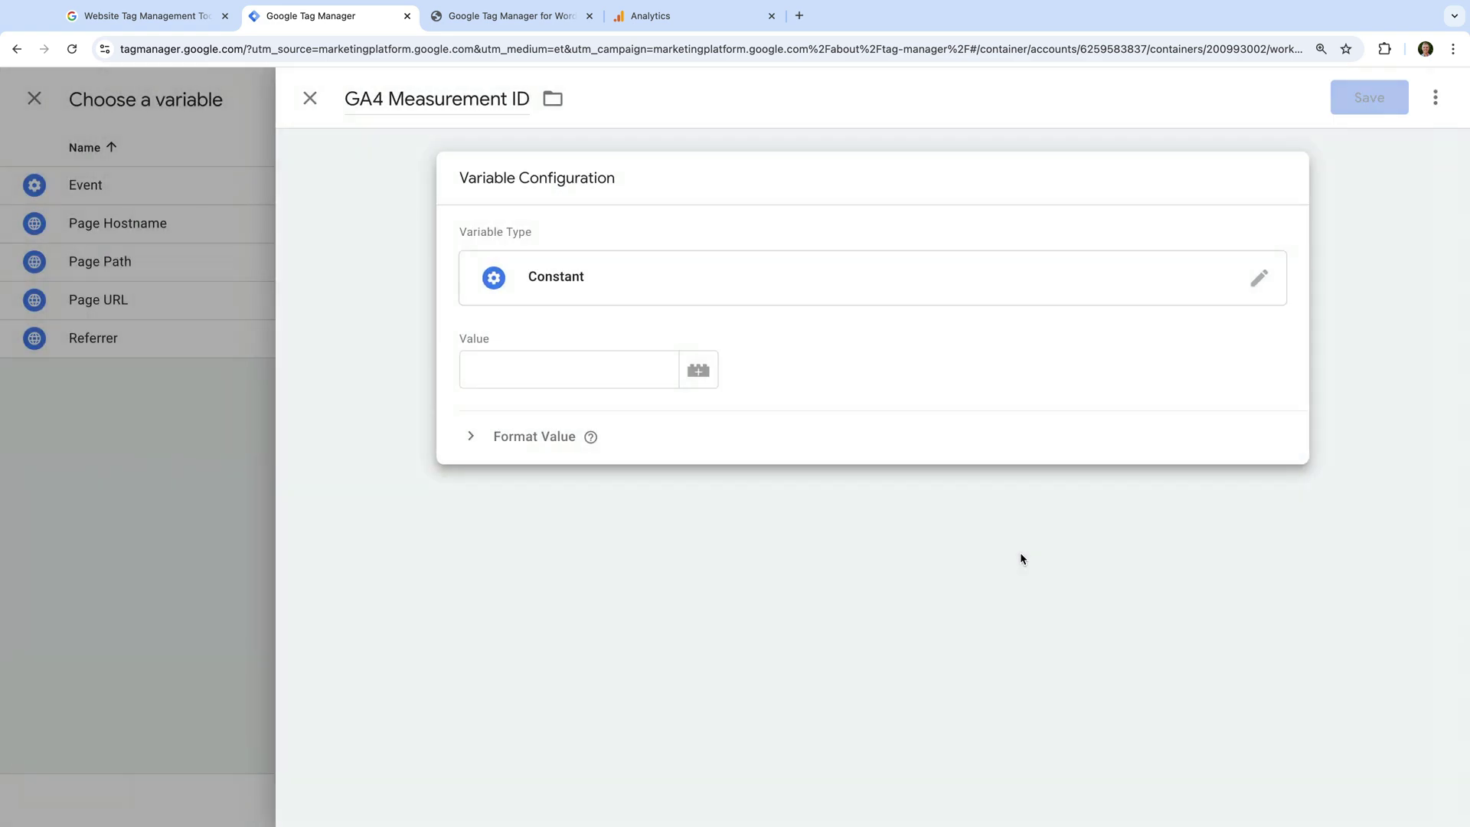
left_click(655, 372)
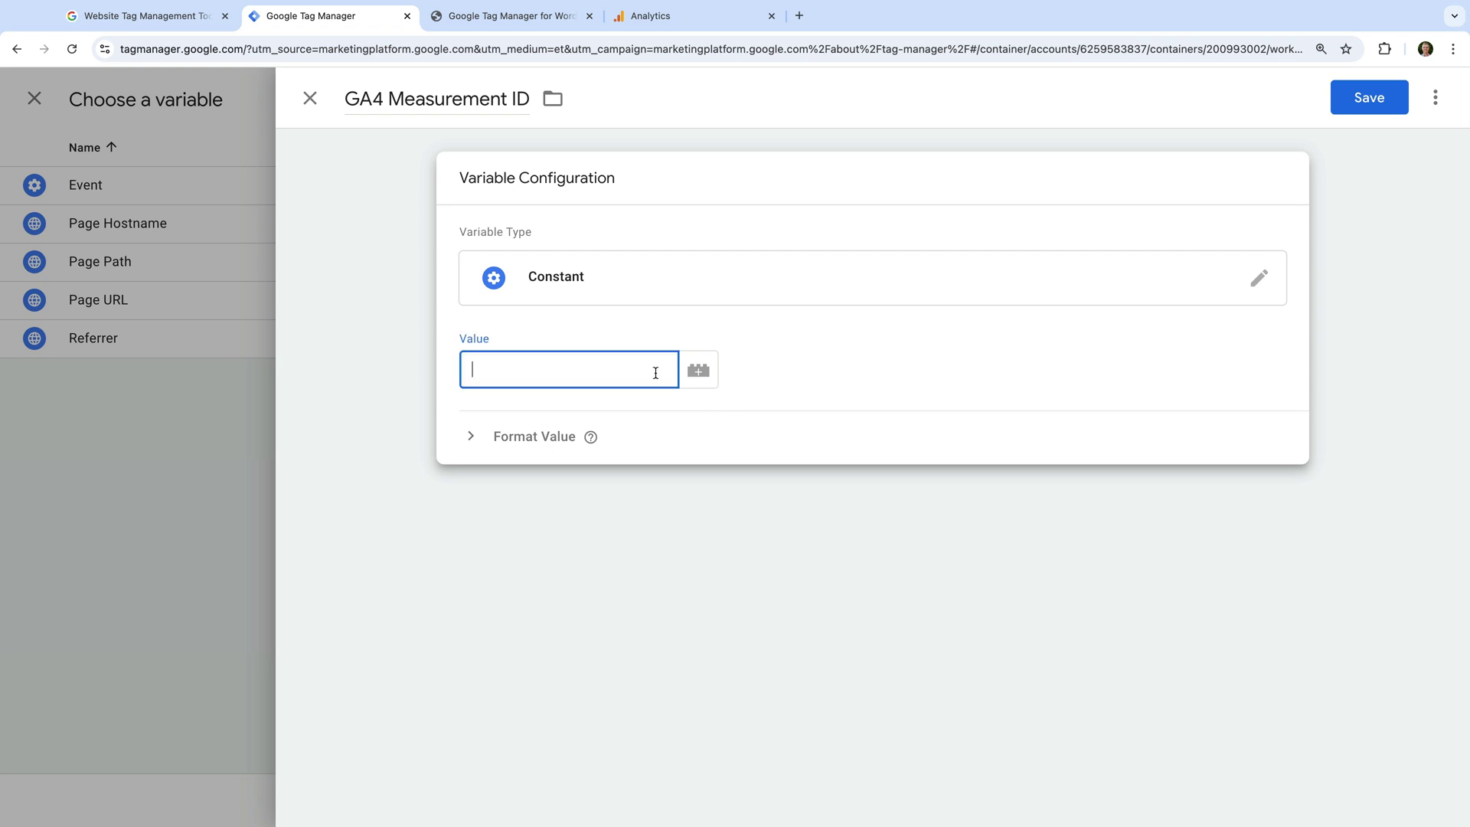
key("super+v")
left_click(1375, 98)
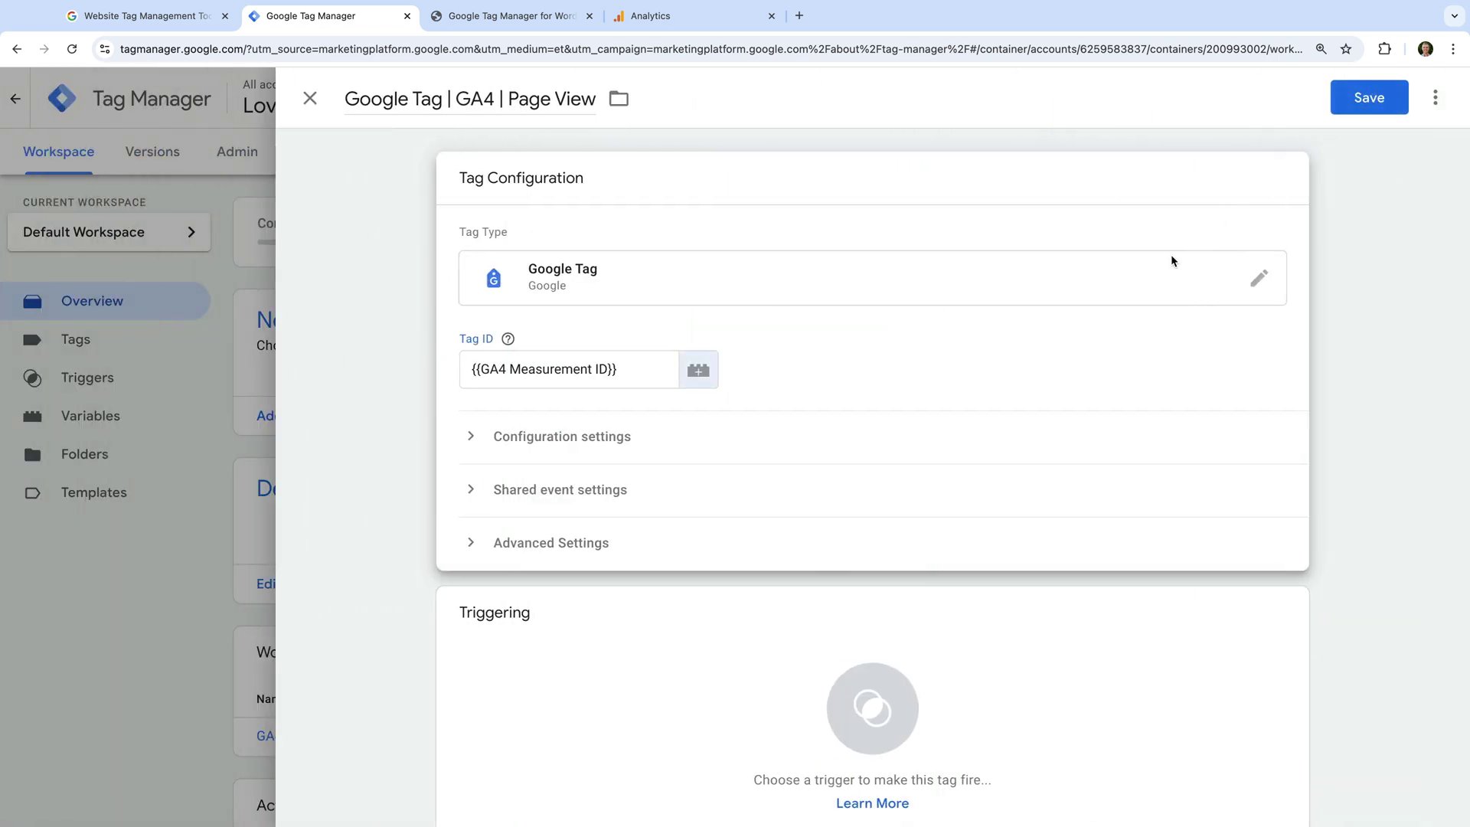
Assign the "Initialization - All Pages" trigger to the Google Tag and save the tag
scroll(840, 525, "down", 1)
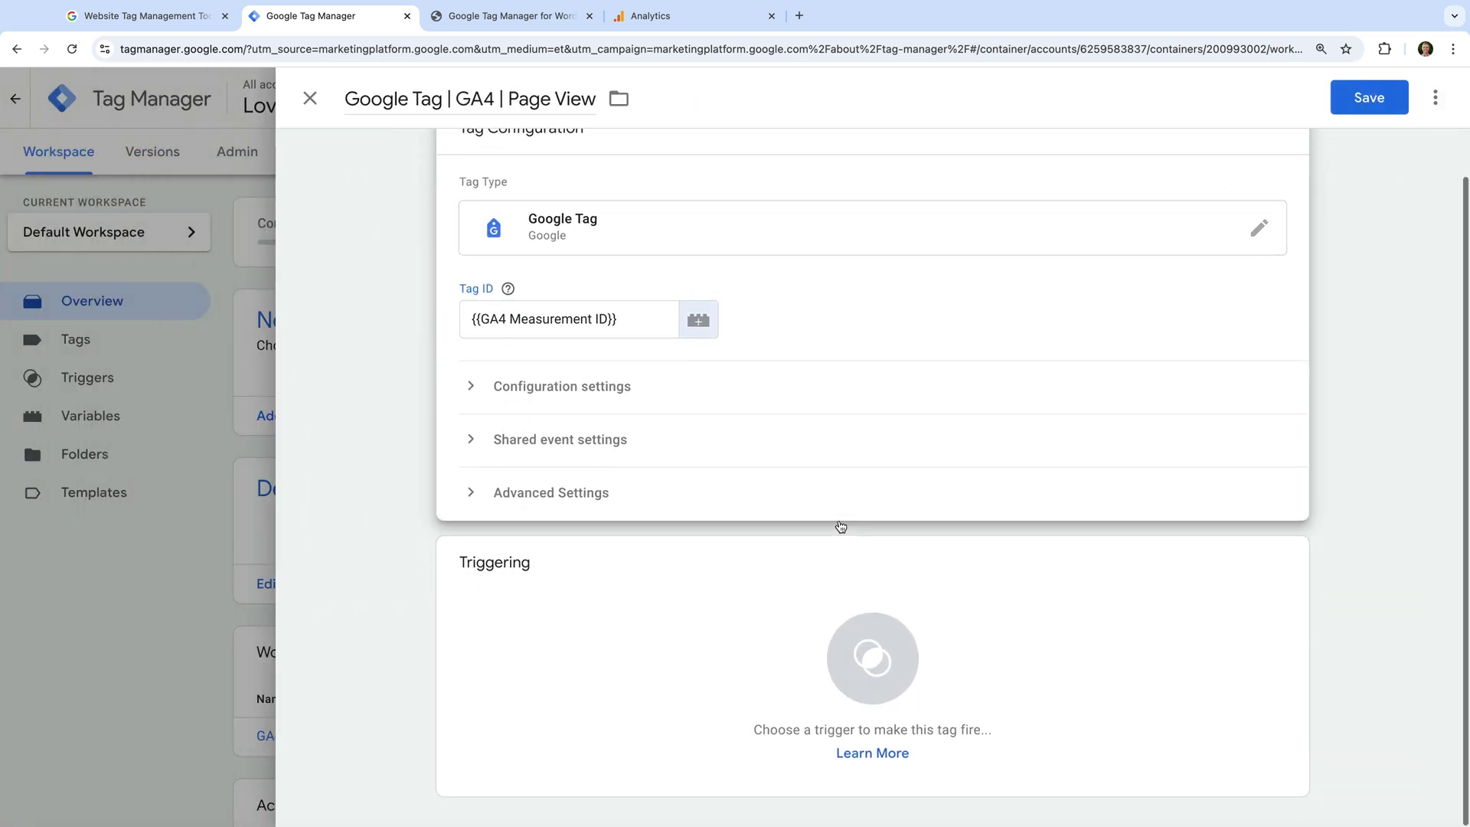
left_click(640, 604)
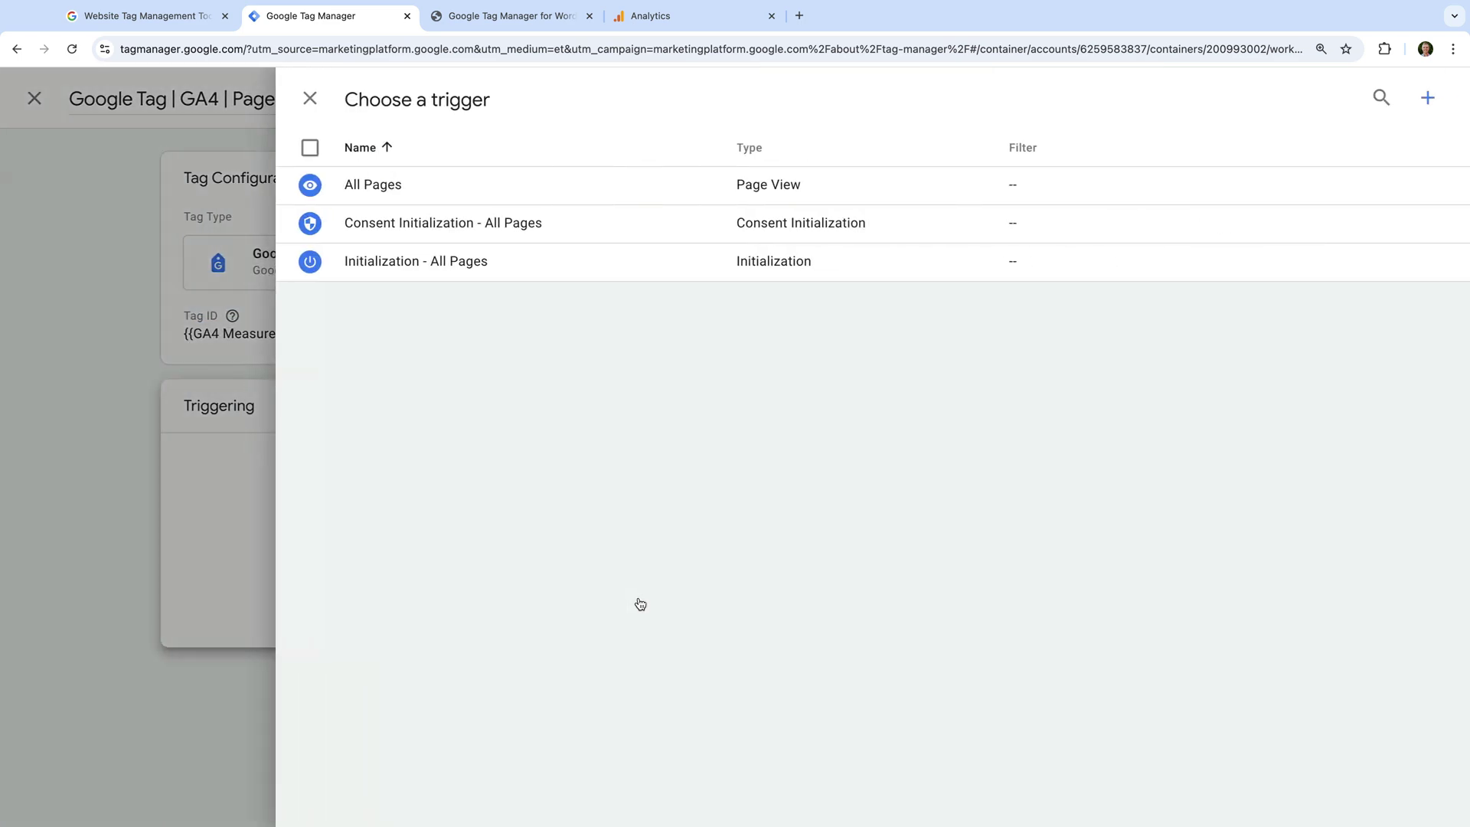
left_click(506, 262)
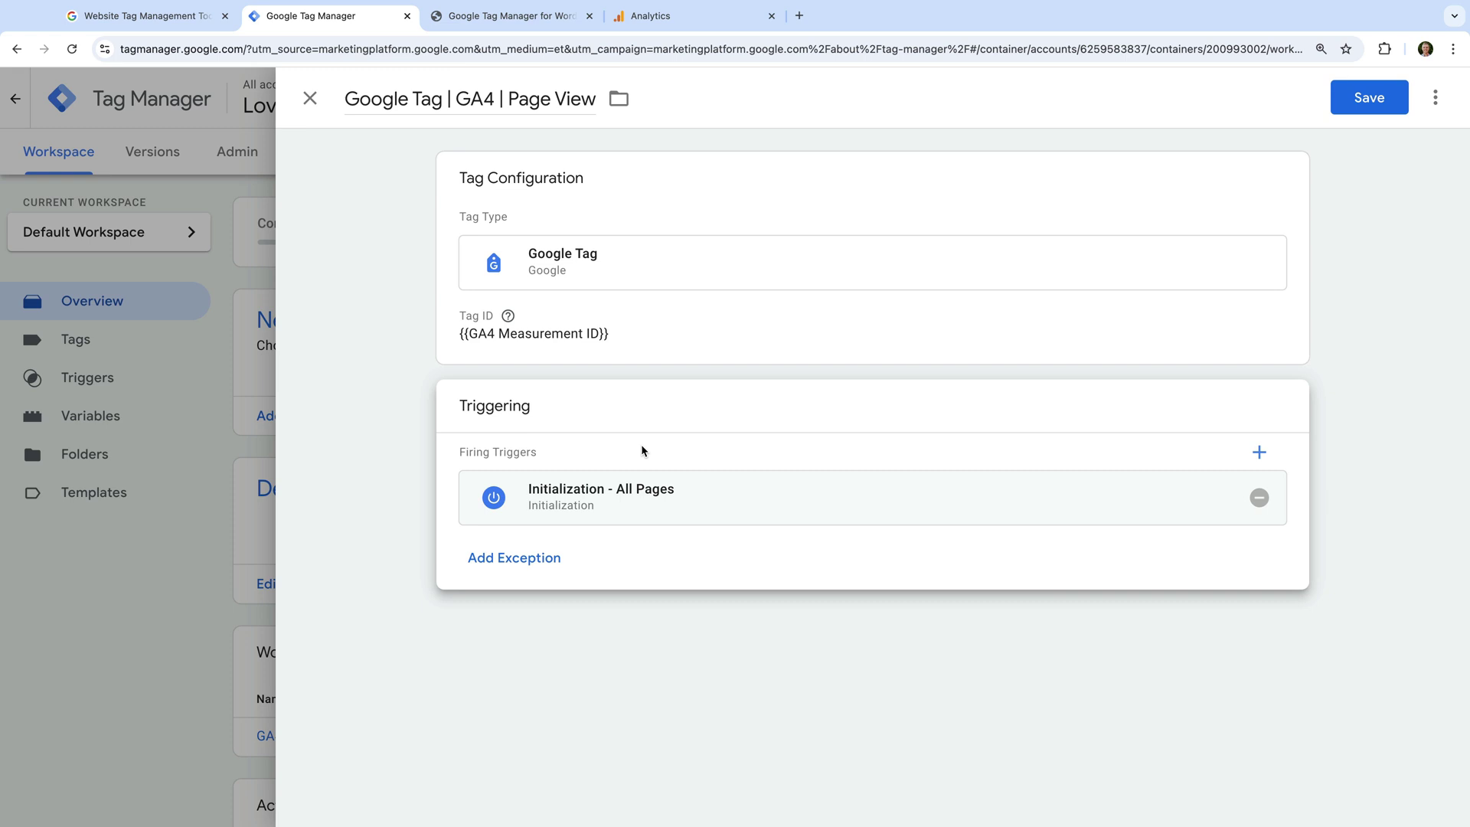
left_click(1343, 104)
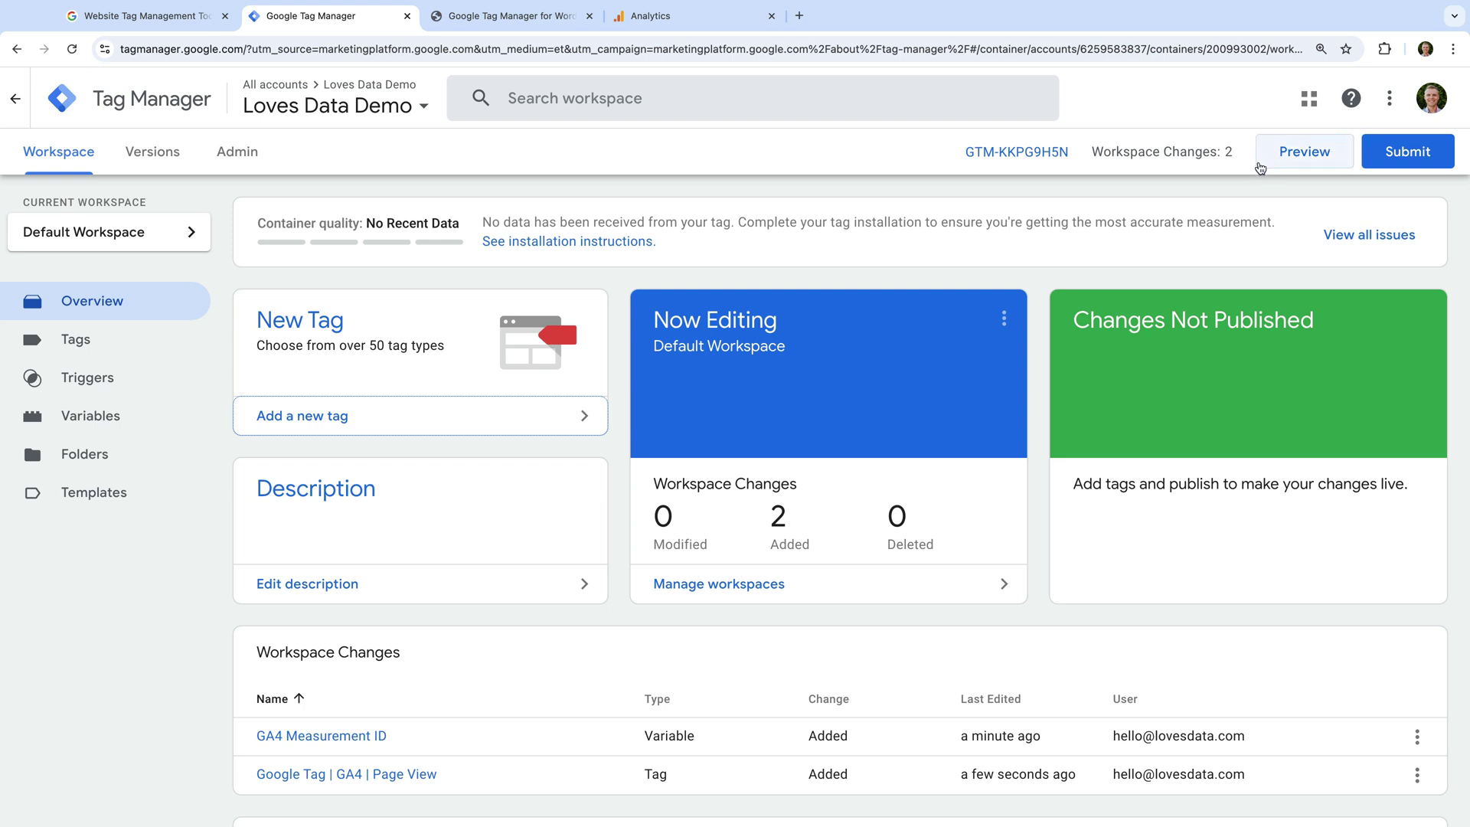
left_click(1305, 163)
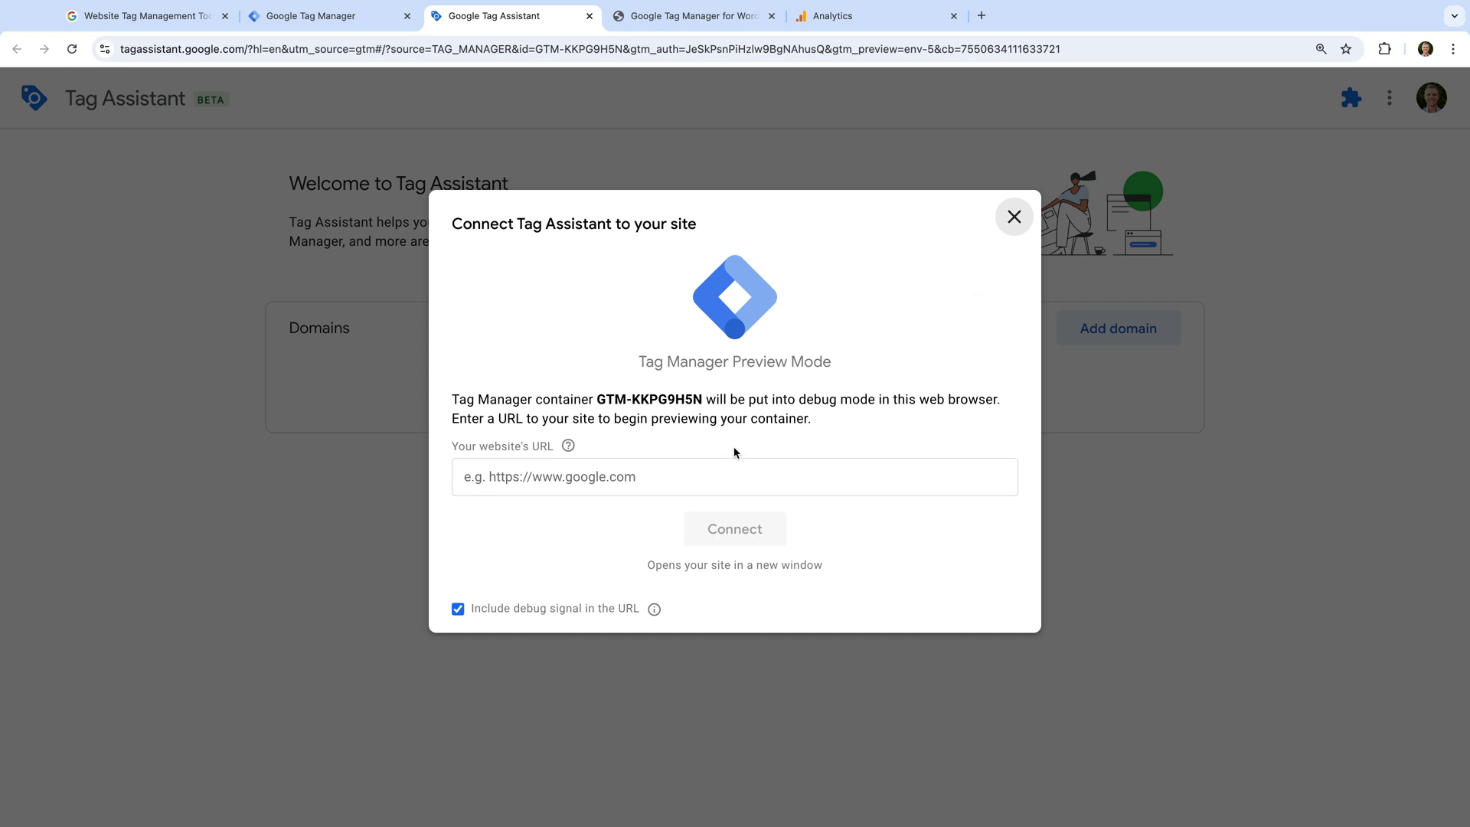
left_click(700, 469)
type("https://")
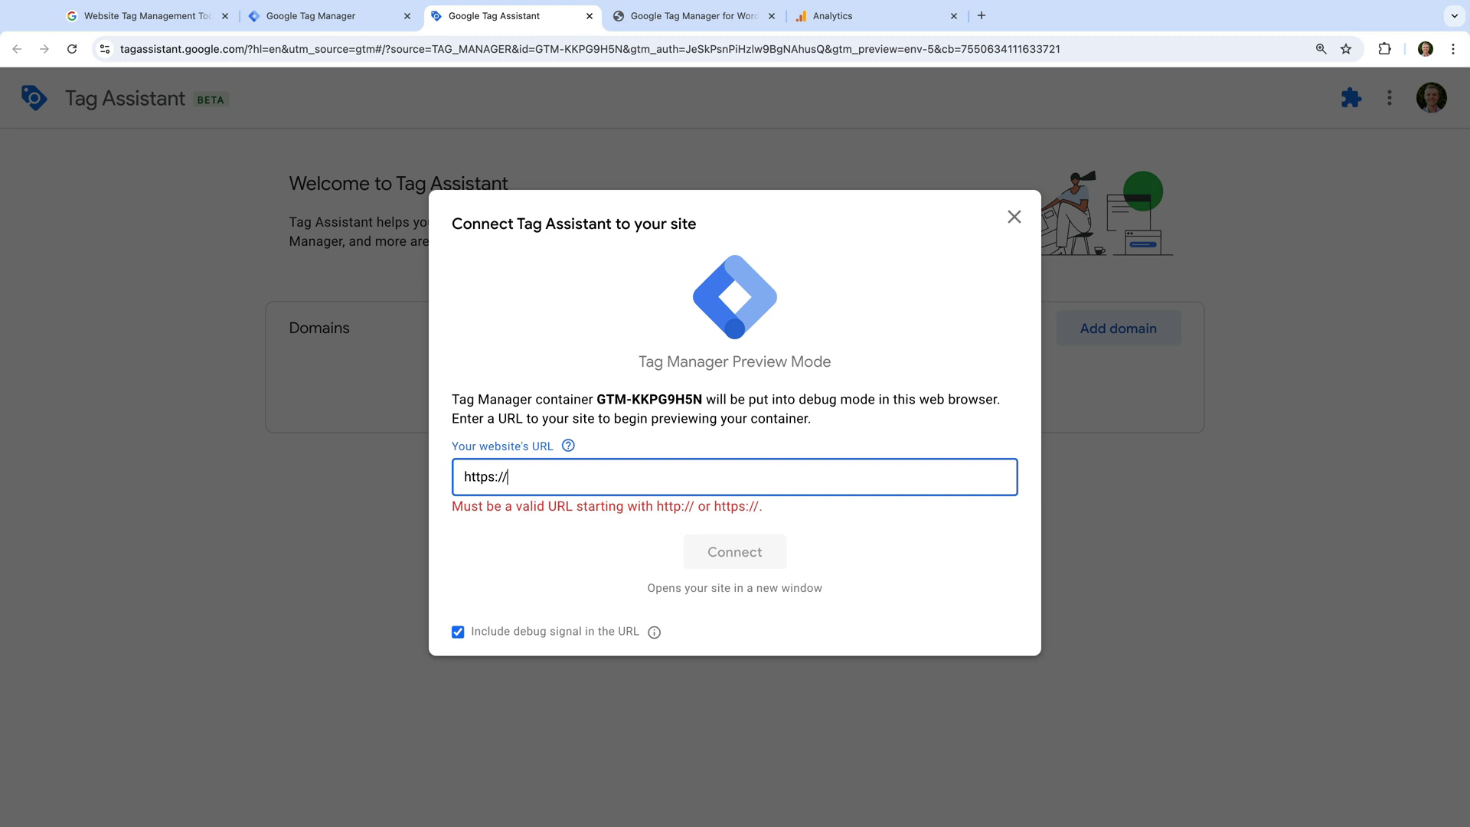
type("wordpress.analyticsbeta.")
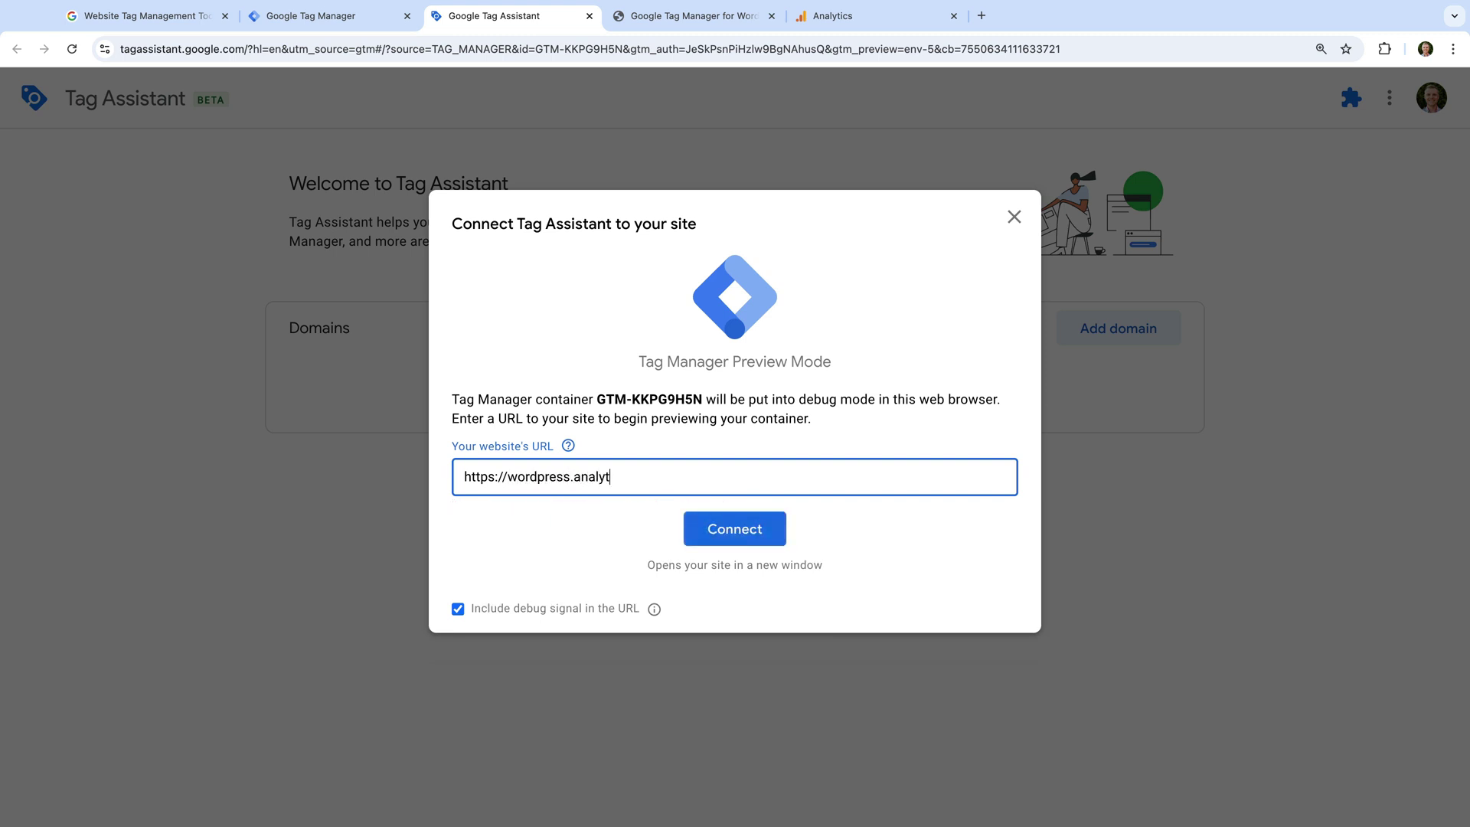
type("com")
left_click(704, 528)
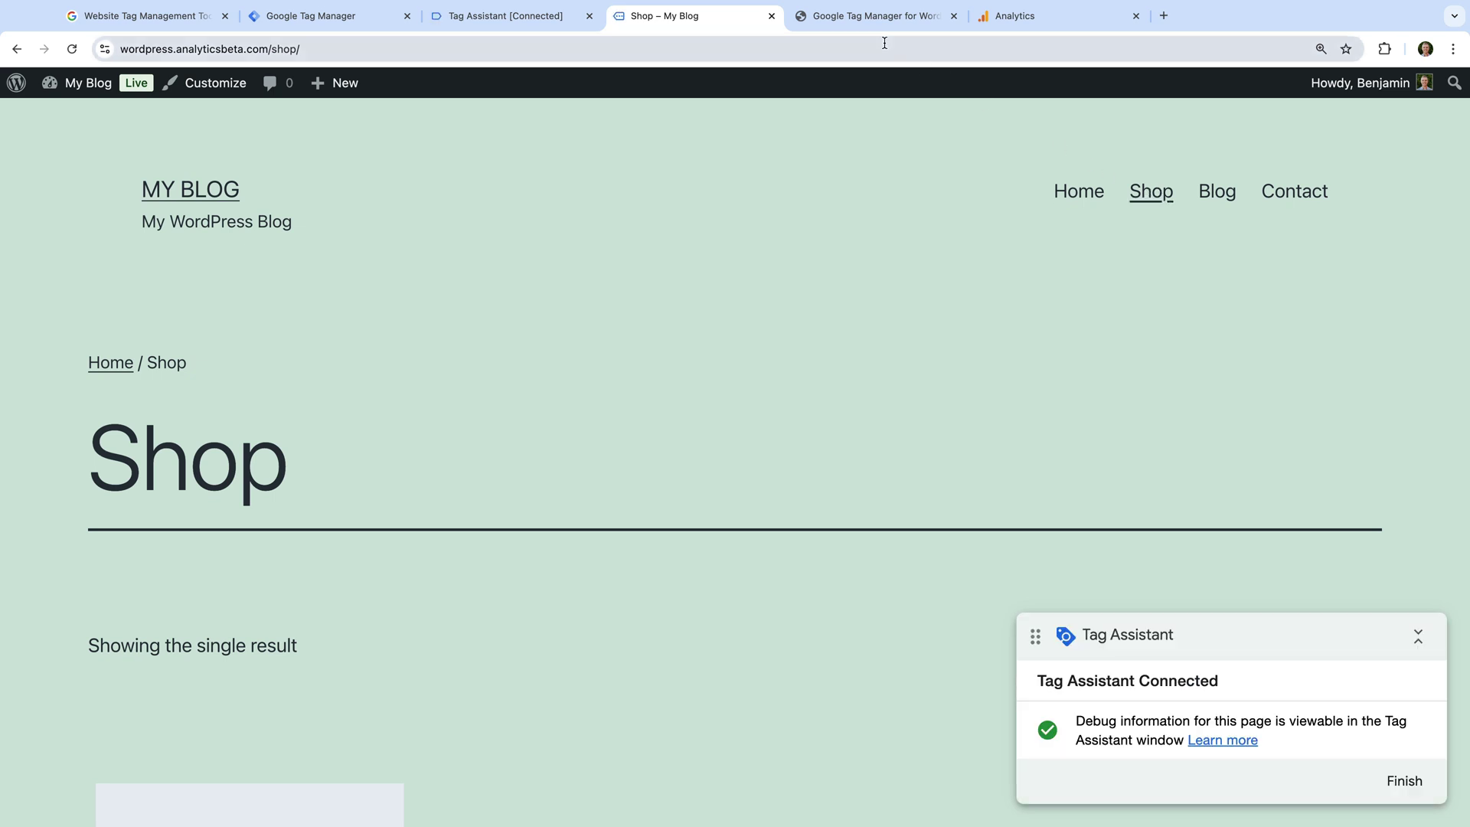
Return to Tag Assistant and examine which container tags fired and which hits the GA4 tag sent
left_click(581, 22)
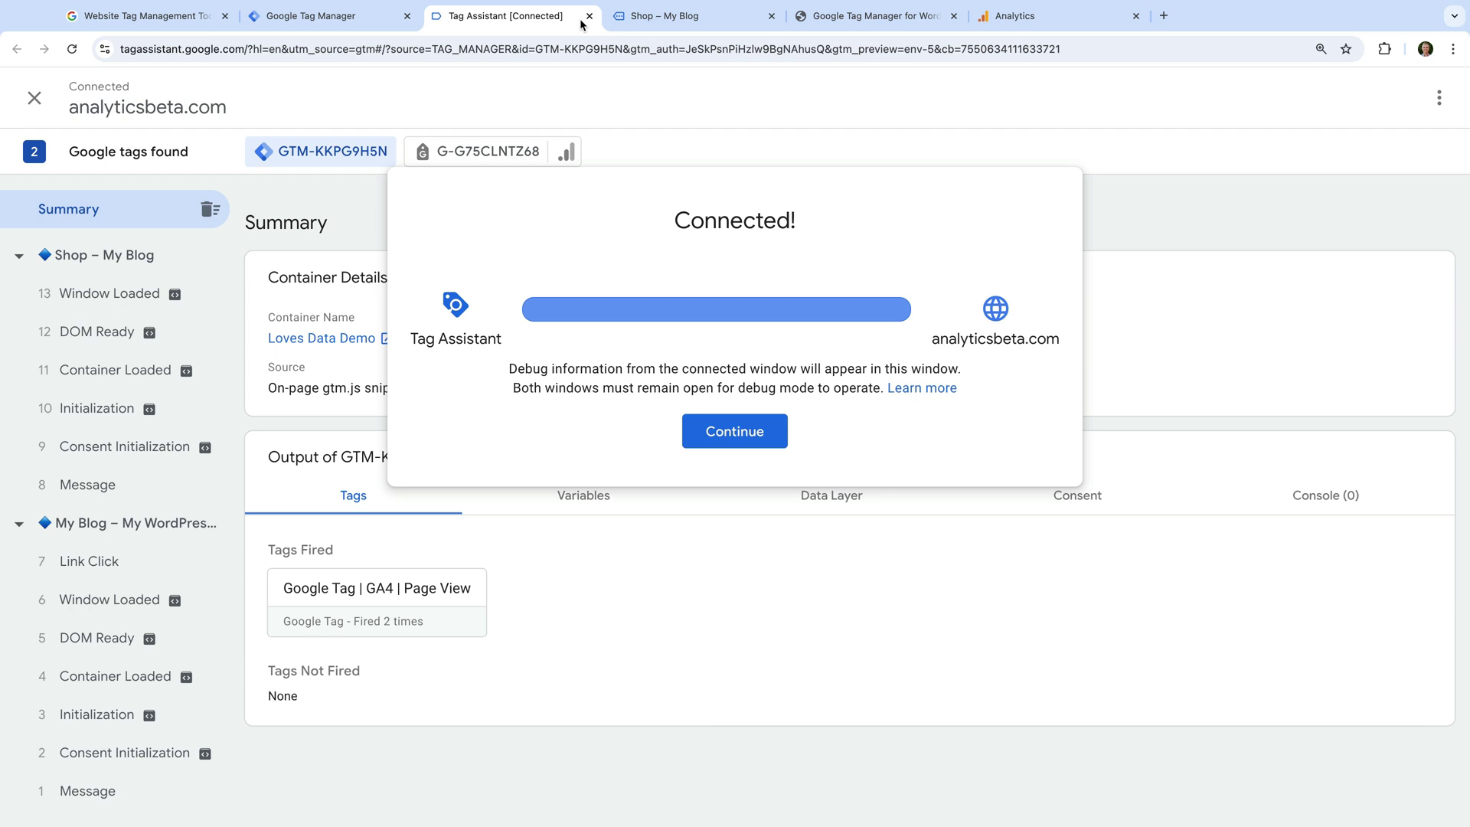
left_click(754, 428)
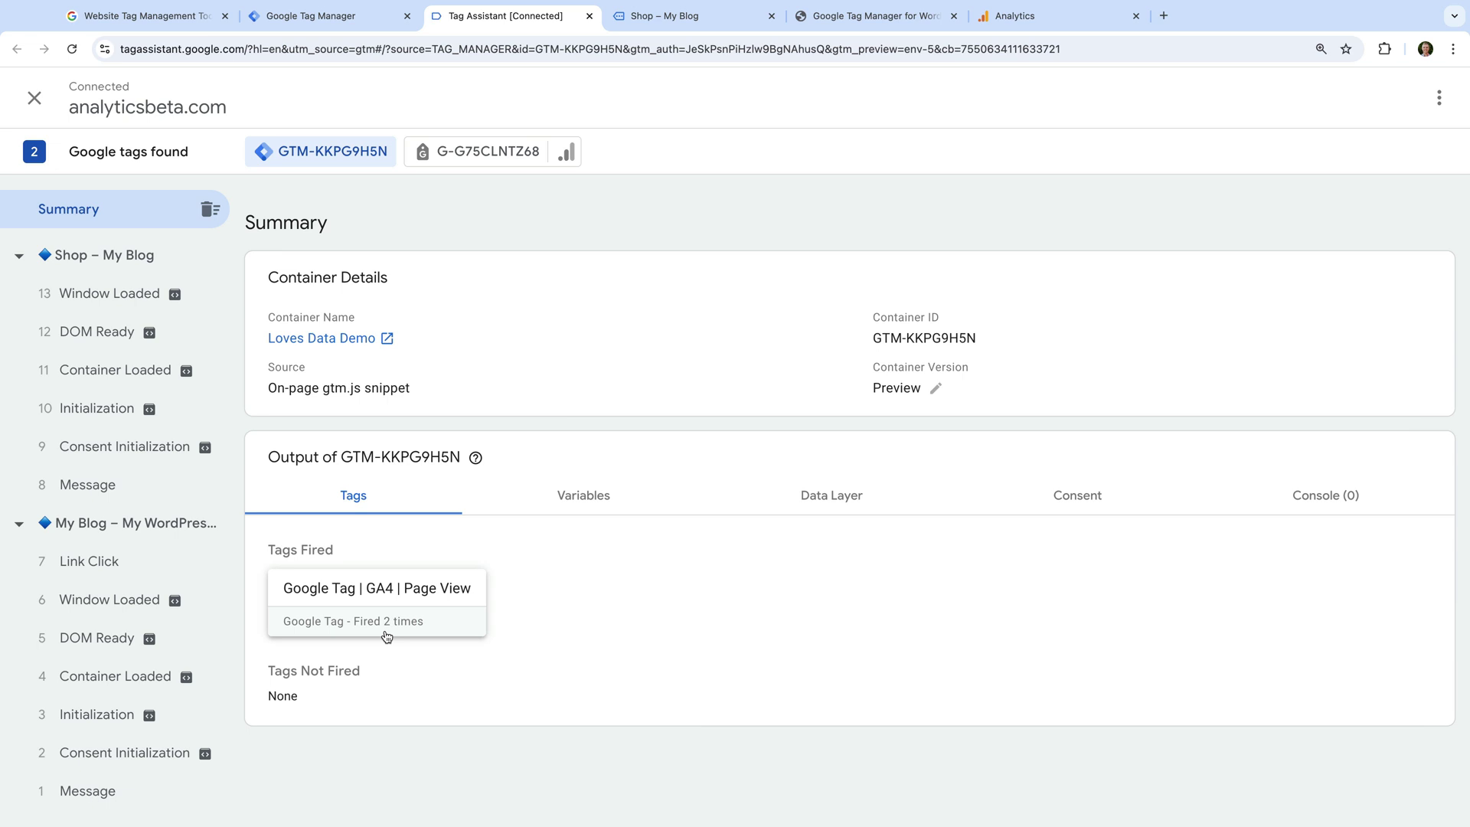
left_click(505, 160)
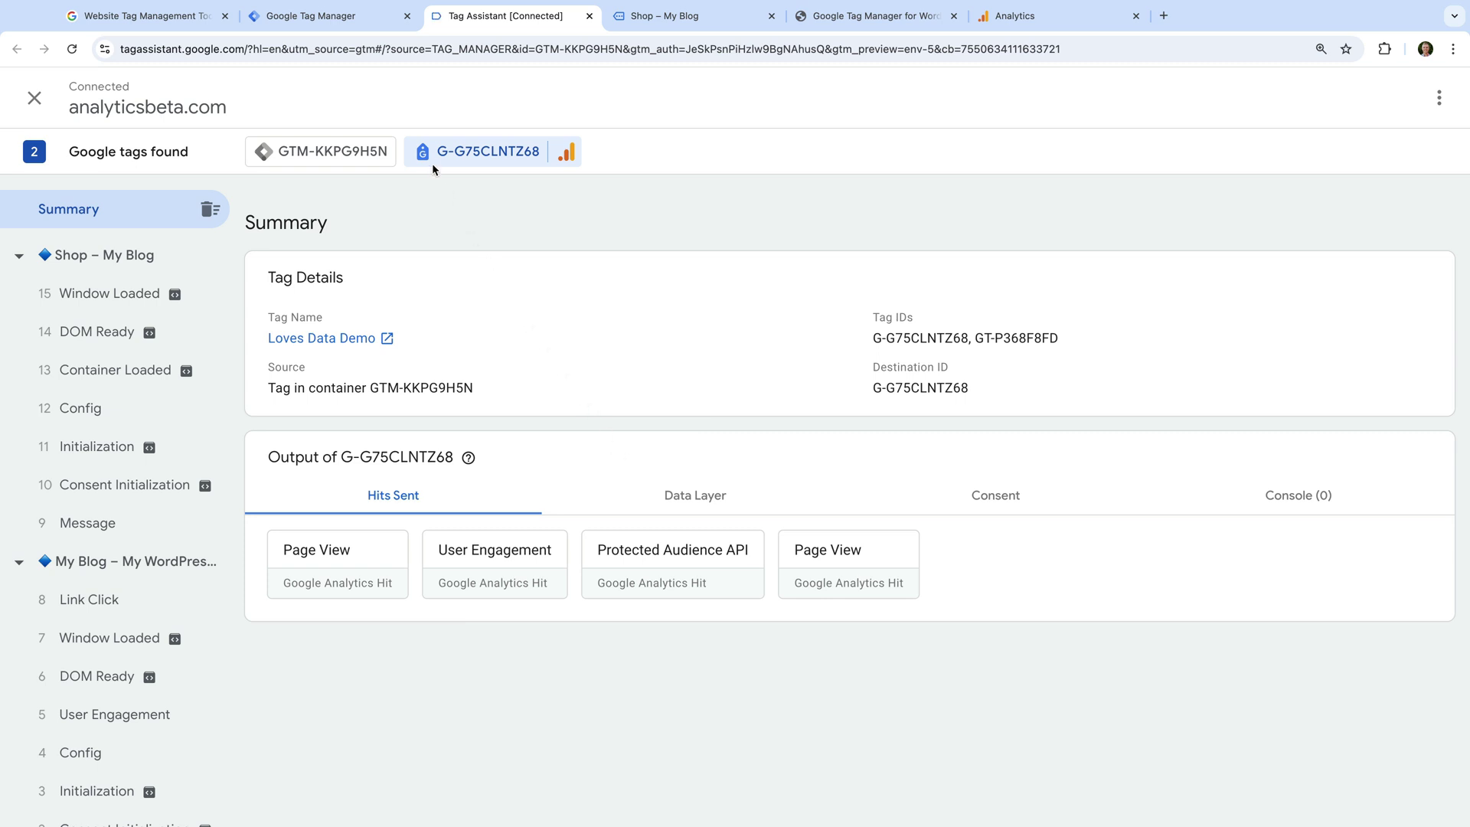
Switch back to Tag Manager, begin submitting the workspace changes, and name the version "Added GA4"
left_click(347, 23)
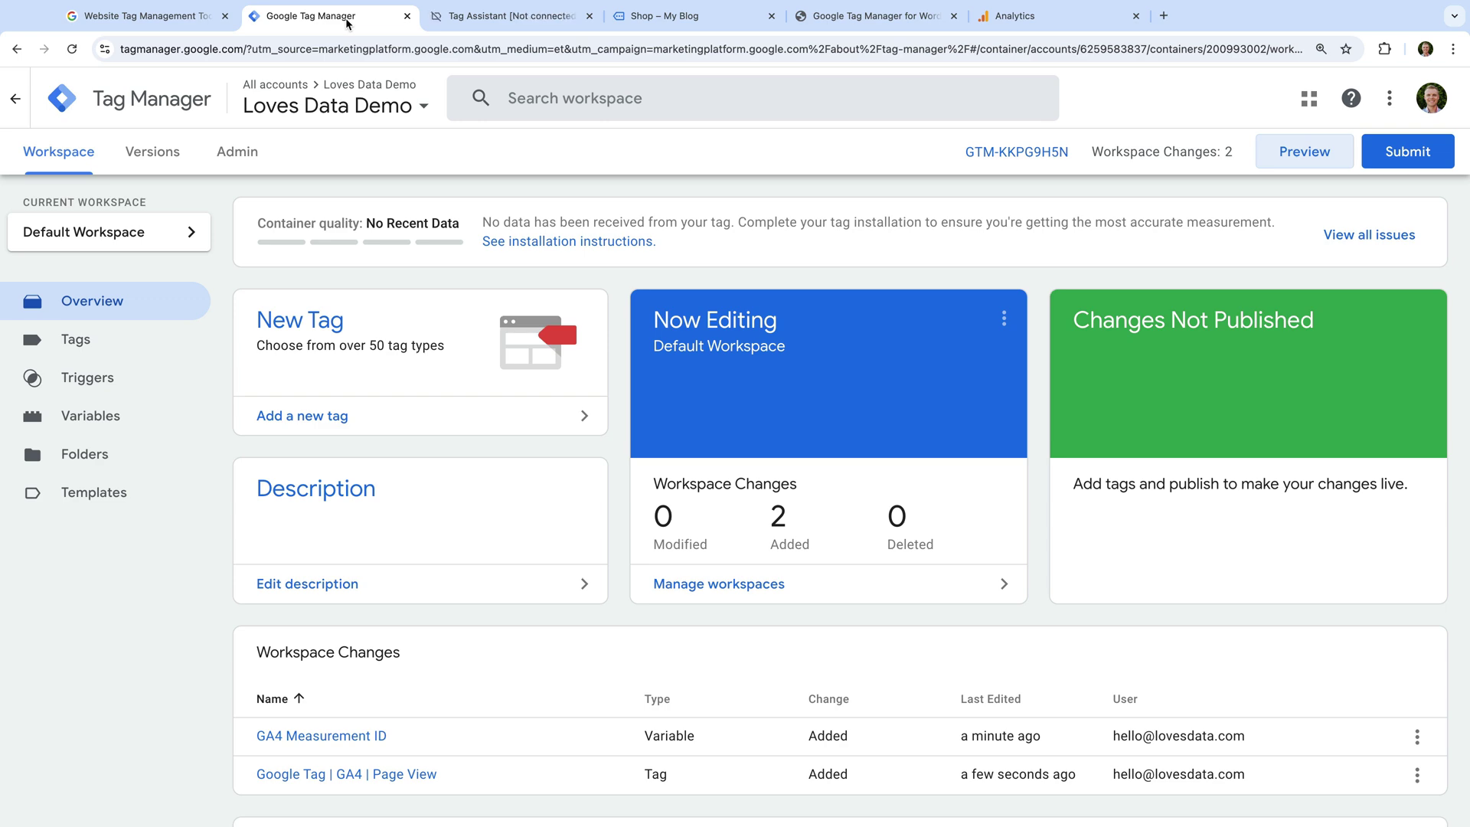
left_click(1409, 150)
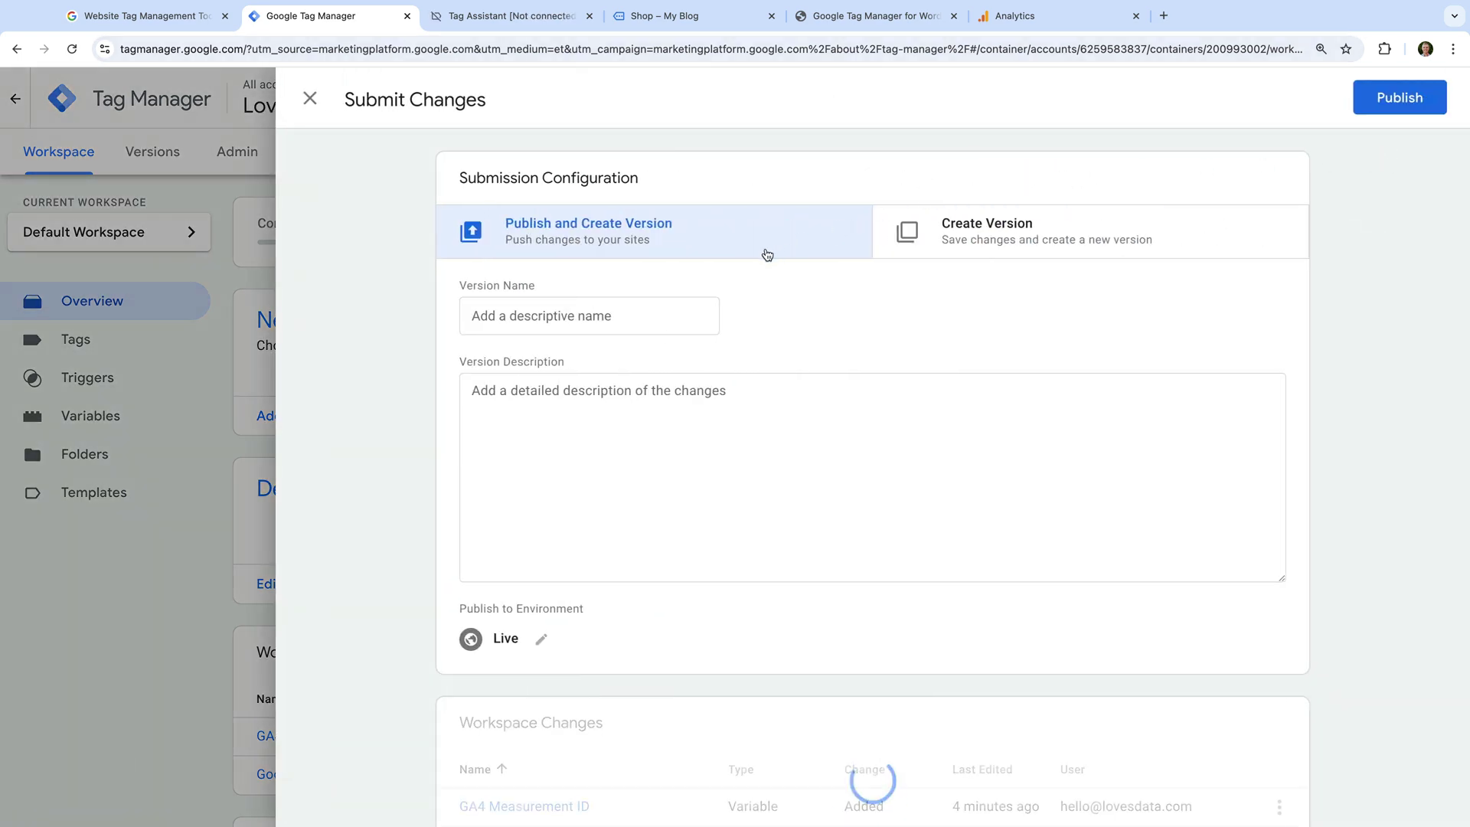
left_click(578, 312)
type("Added GA4")
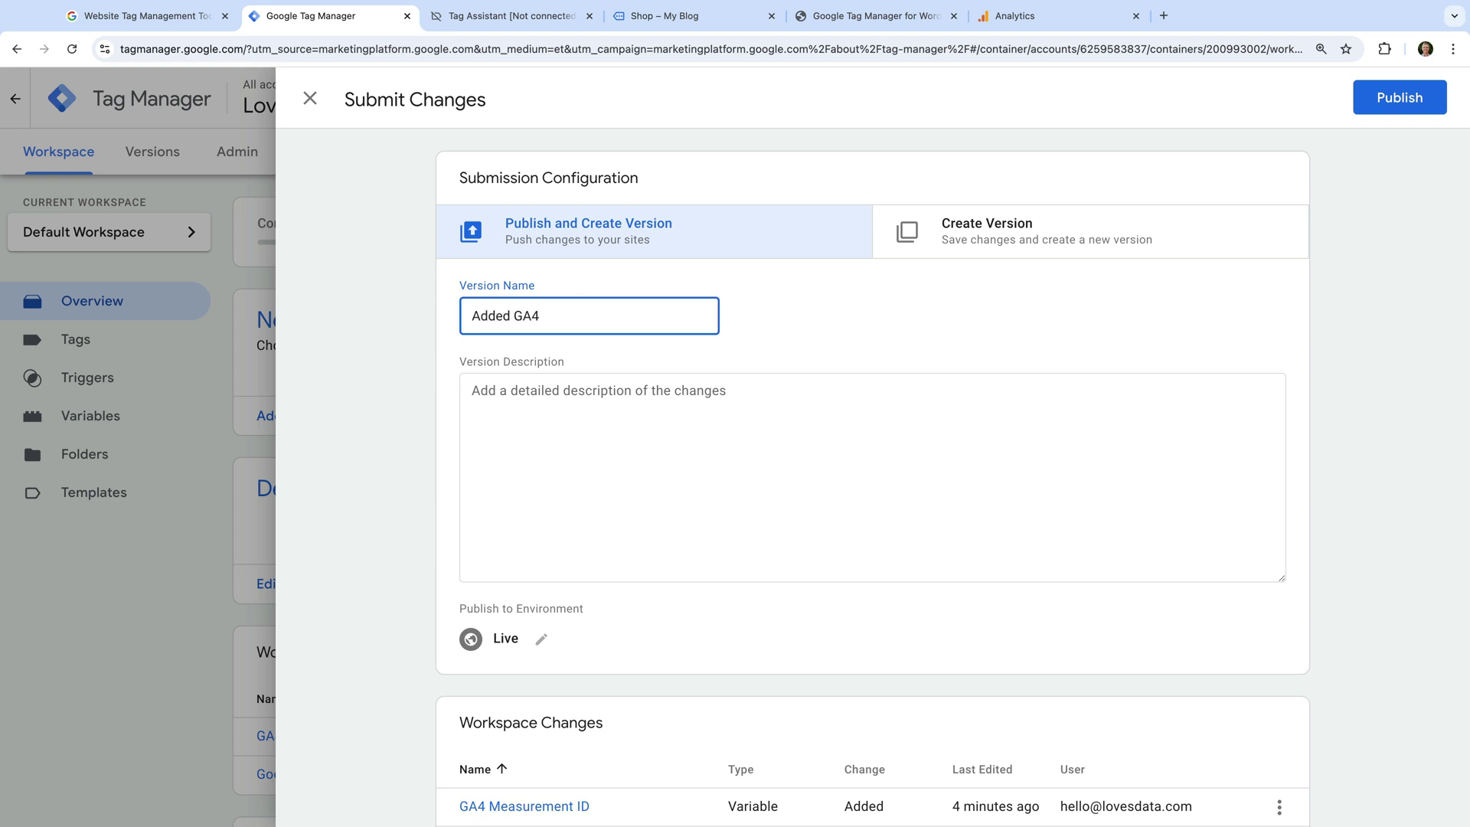
left_click(668, 354)
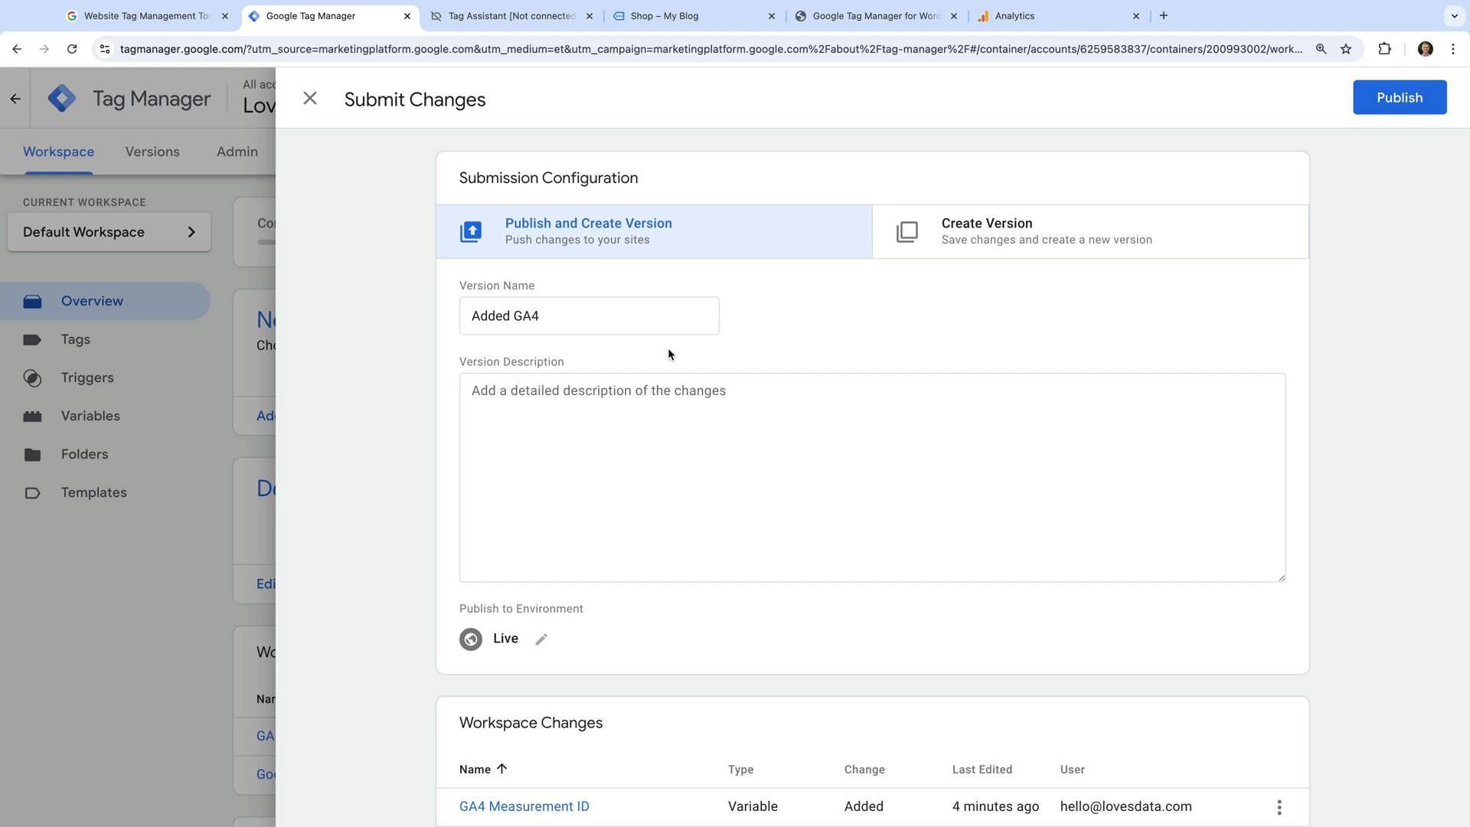
Enter the version description "Google Tag added to send page view to GA4" and publish the version to Live
left_click(570, 394)
type("Go")
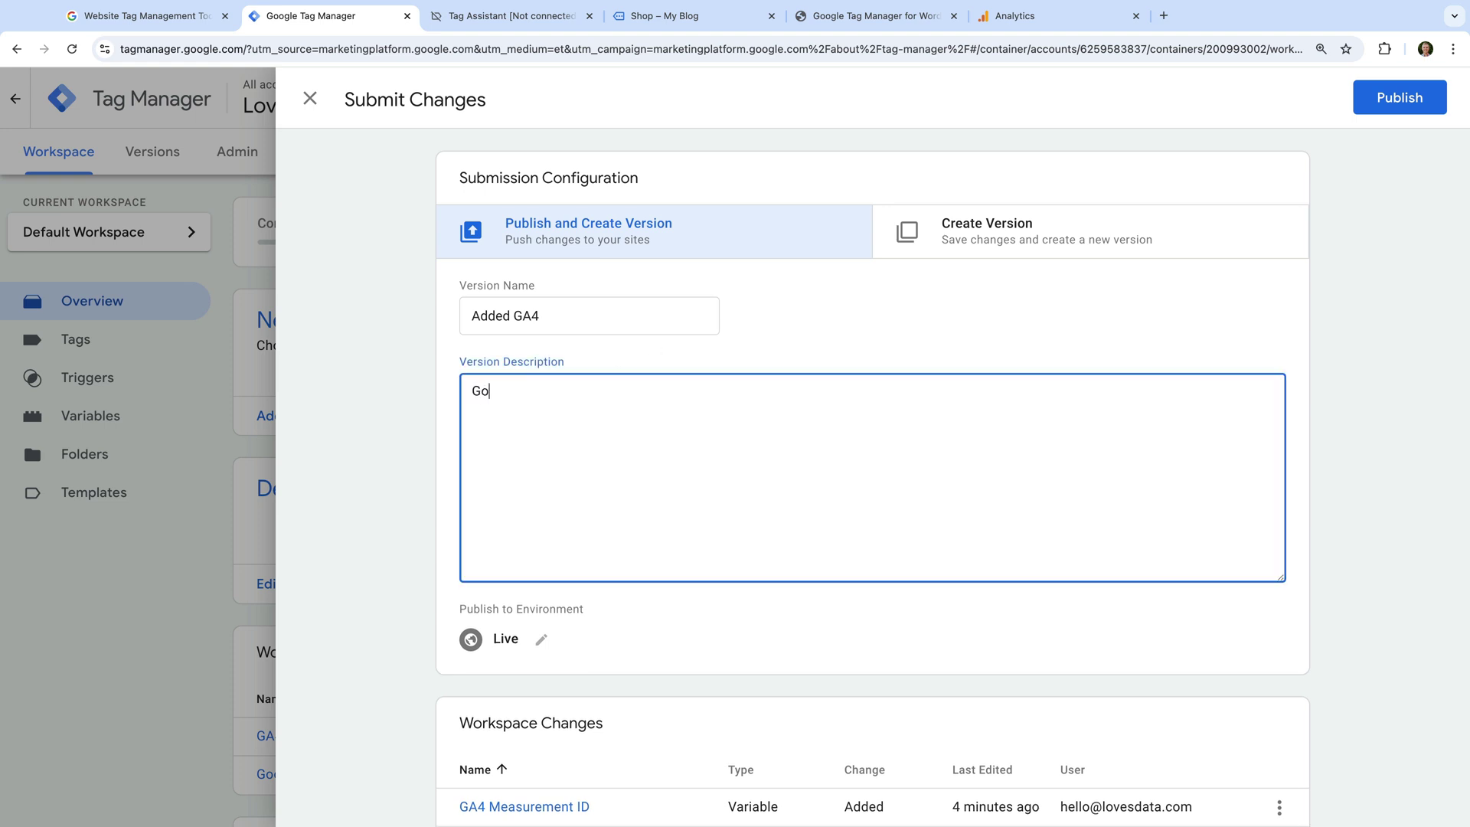
type("ogle Tag added to send page view to GA4")
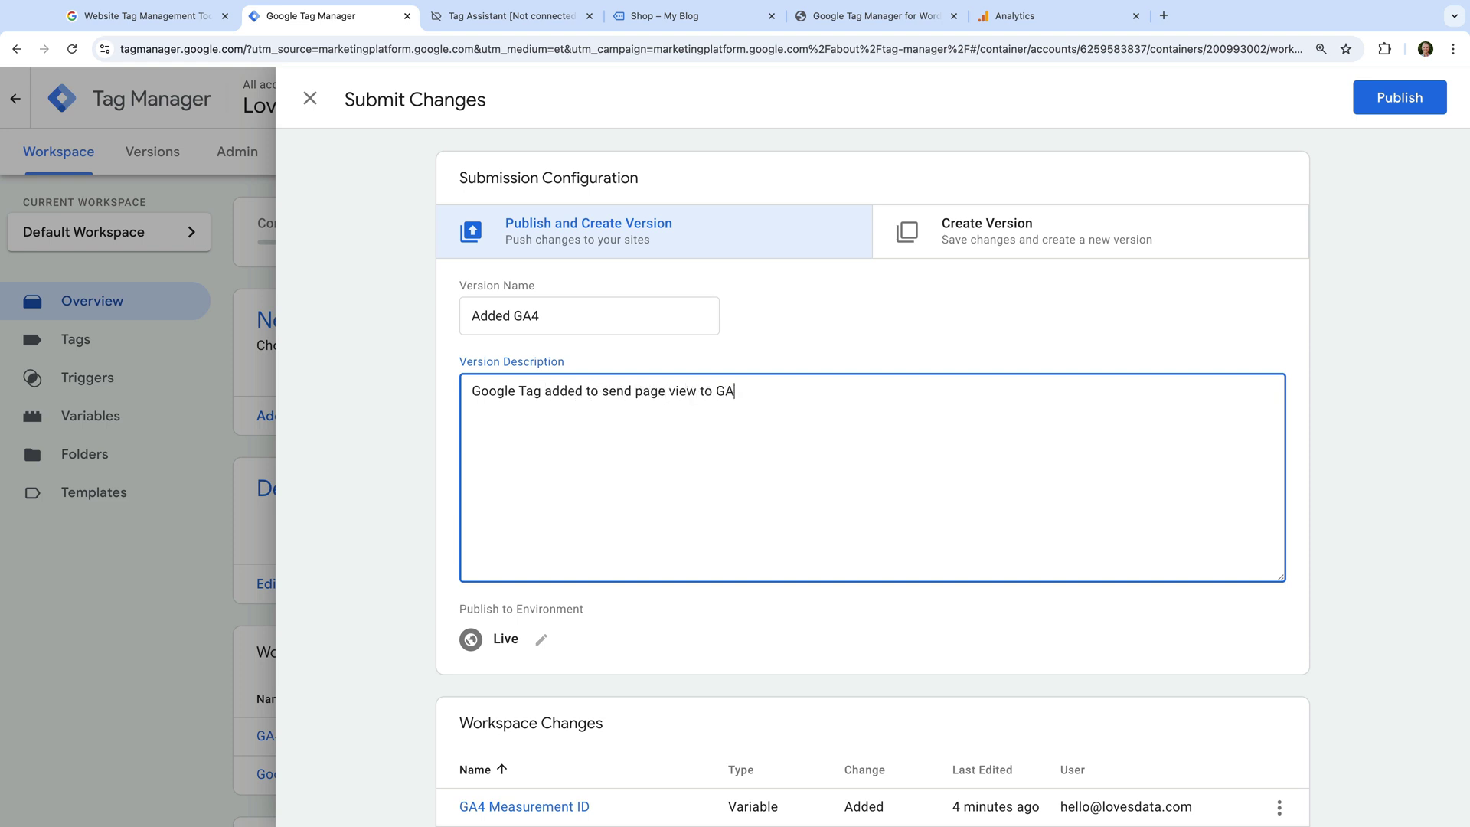
left_click(760, 349)
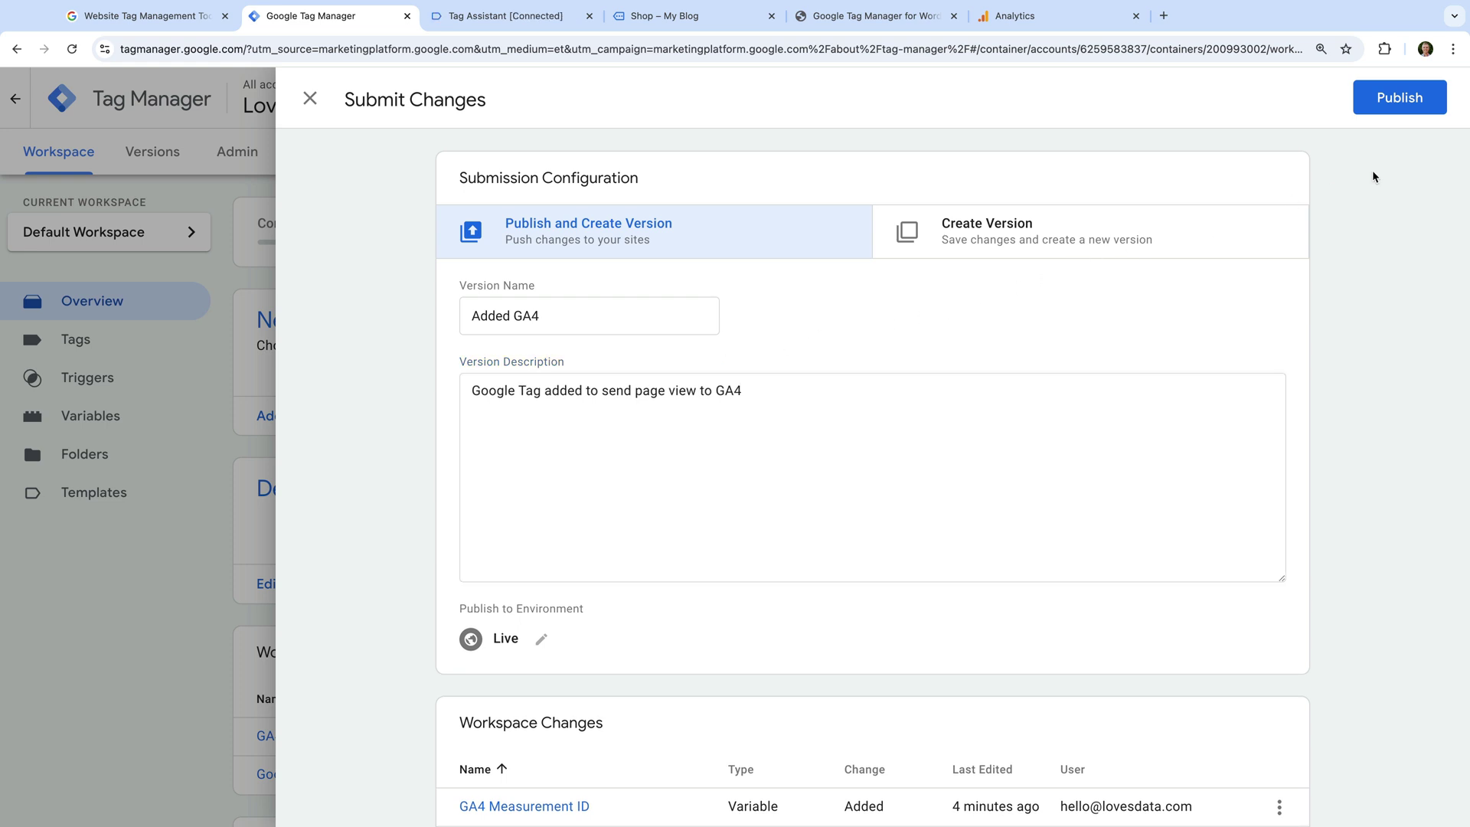
left_click(1412, 99)
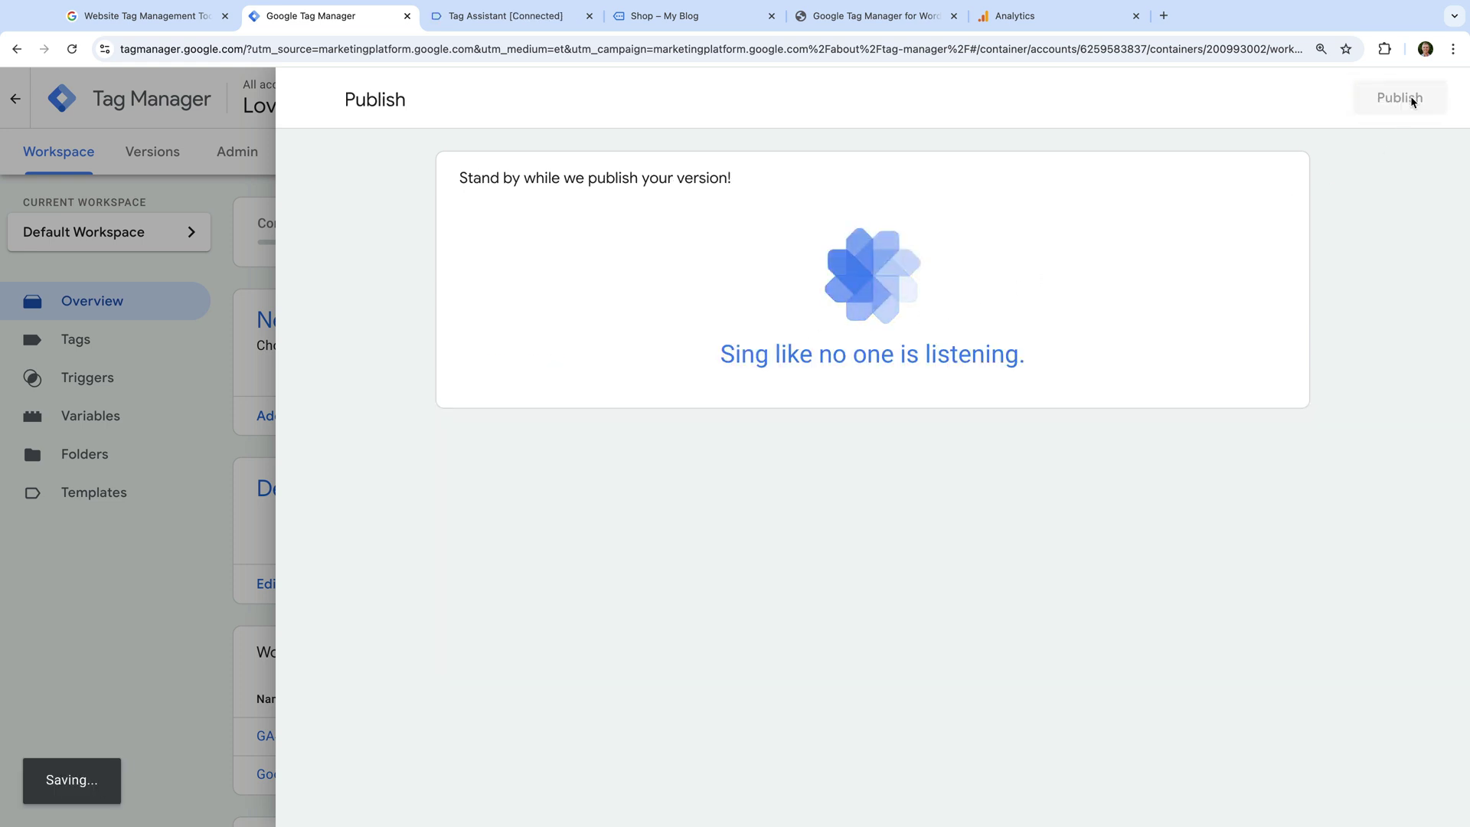